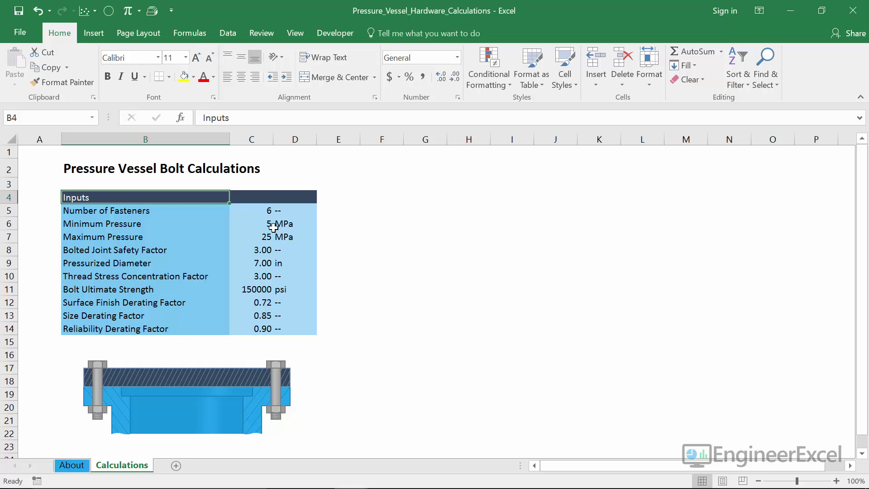
Examine the label, value and unit columns of the Inputs table, including how the Number of Fasteners unit in D5 is entered.
{"action": "left_click_drag", "start_coordinate": [204, 198], "coordinate": [200, 330]}
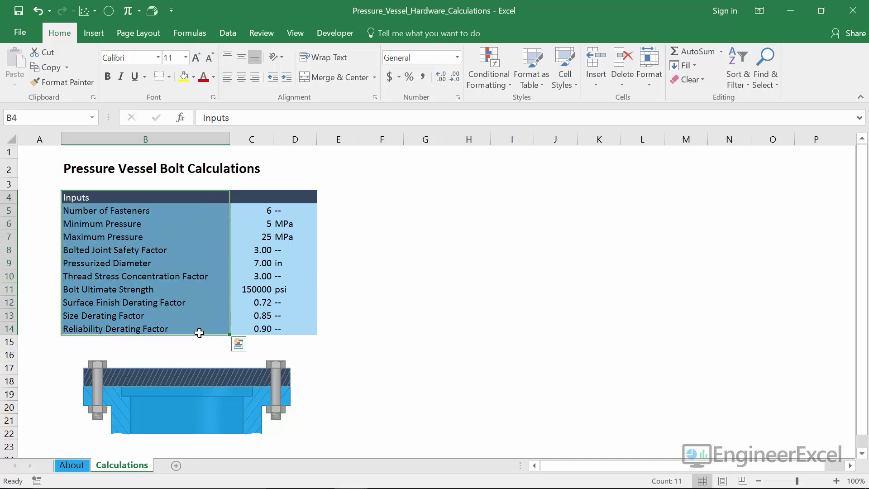
{"action": "left_click_drag", "start_coordinate": [247, 197], "coordinate": [255, 330]}
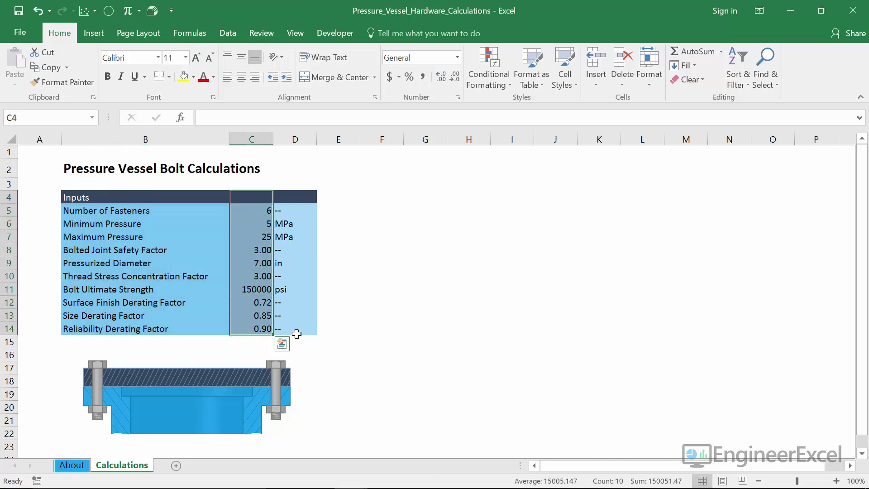
{"action": "left_click_drag", "start_coordinate": [297, 201], "coordinate": [307, 326]}
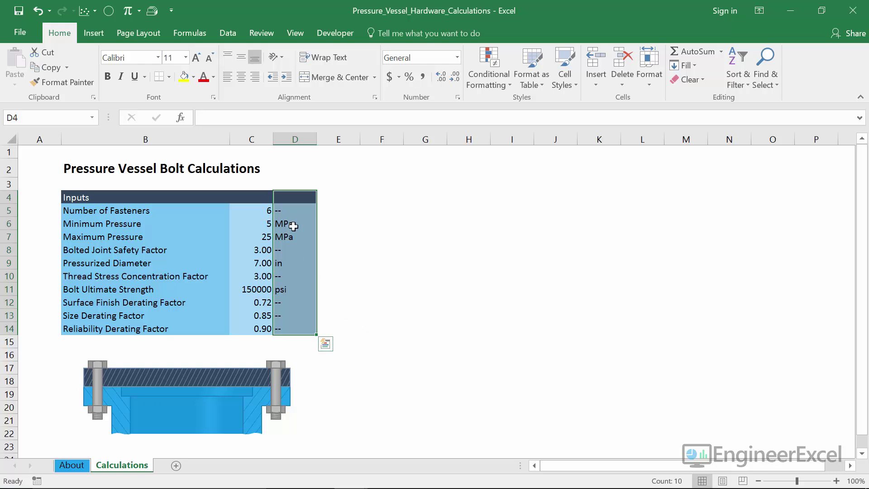
{"action": "left_click", "coordinate": [289, 213]}
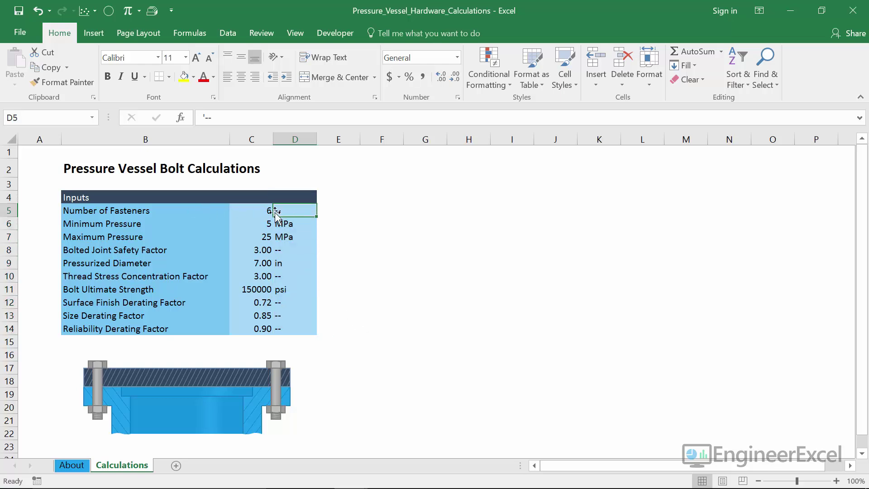
{"action": "double_click", "coordinate": [299, 210]}
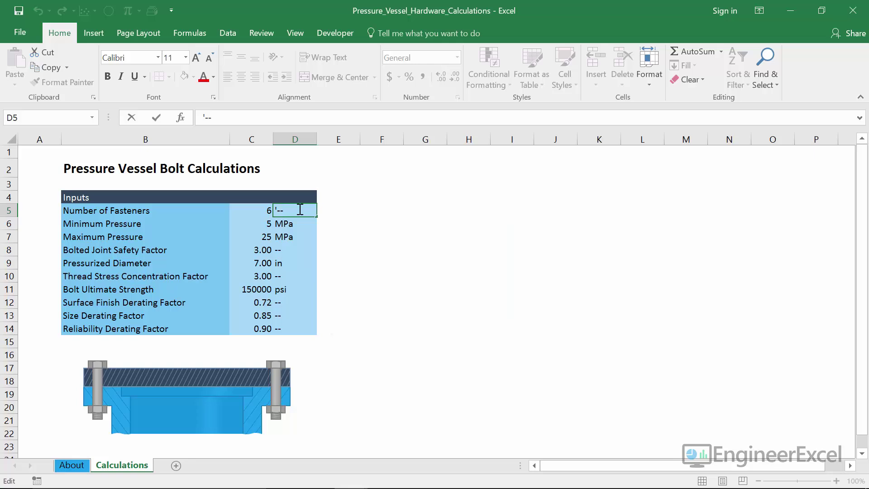
{"action": "key", "text": "Return"}
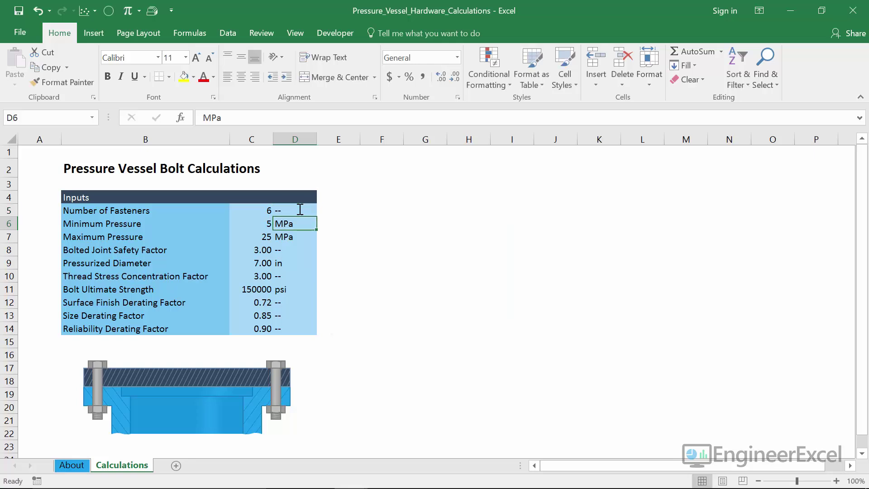
Review each row of the Inputs table, from Number of Fasteners through the pressures, diameter and strength to the derating factors.
{"action": "left_click_drag", "start_coordinate": [179, 210], "coordinate": [291, 213]}
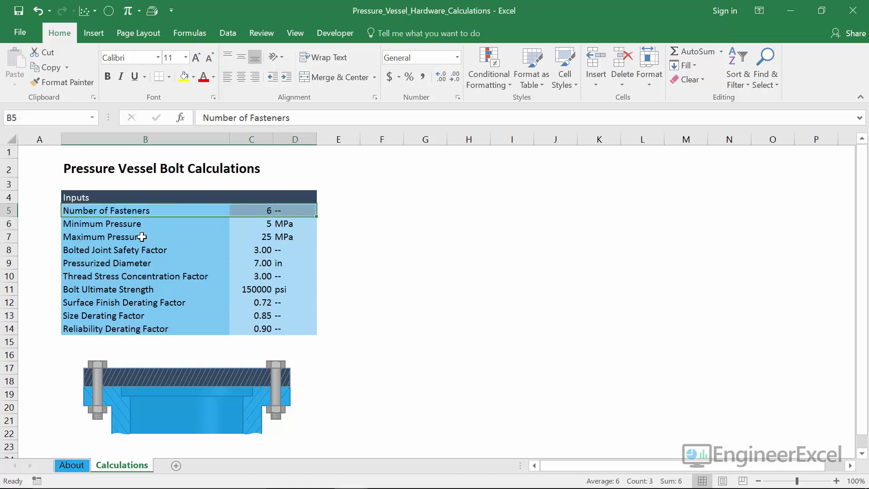
{"action": "left_click", "coordinate": [126, 223]}
{"action": "left_click_drag", "start_coordinate": [127, 224], "coordinate": [295, 236]}
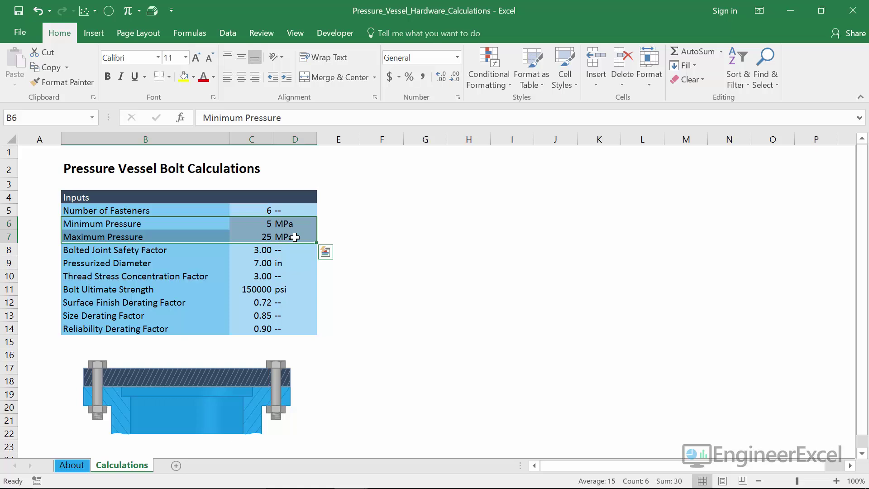
{"action": "left_click", "coordinate": [256, 224]}
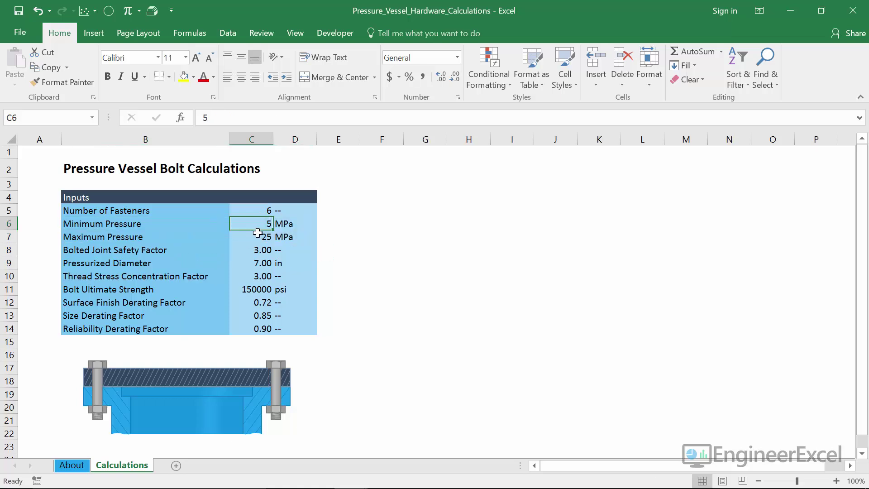
{"action": "left_click", "coordinate": [259, 237]}
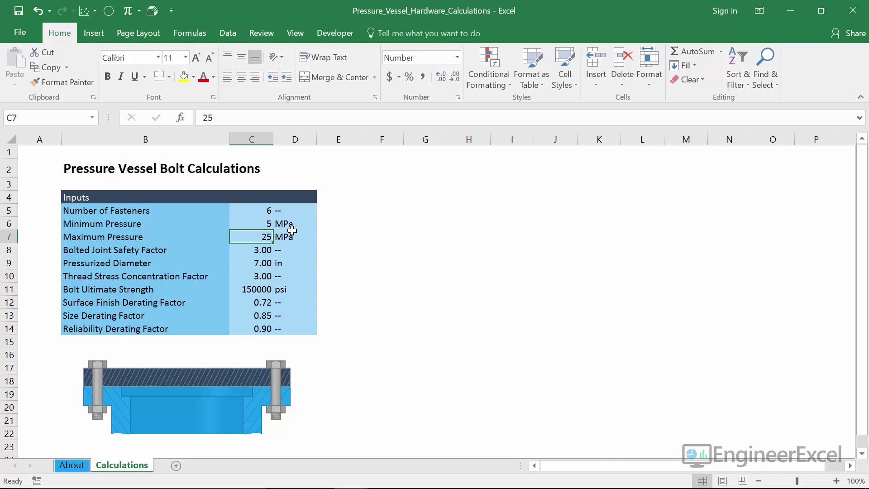
{"action": "left_click_drag", "start_coordinate": [158, 247], "coordinate": [304, 250]}
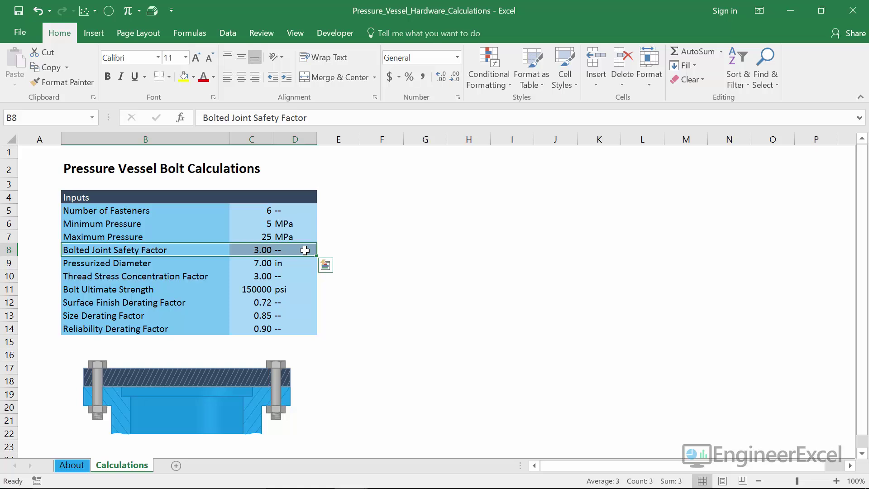
{"action": "left_click_drag", "start_coordinate": [189, 263], "coordinate": [297, 268]}
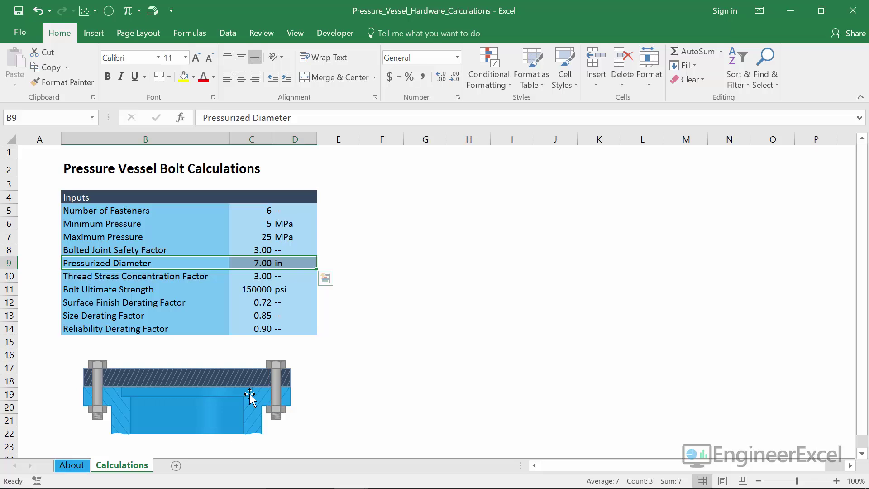
{"action": "left_click", "coordinate": [127, 275]}
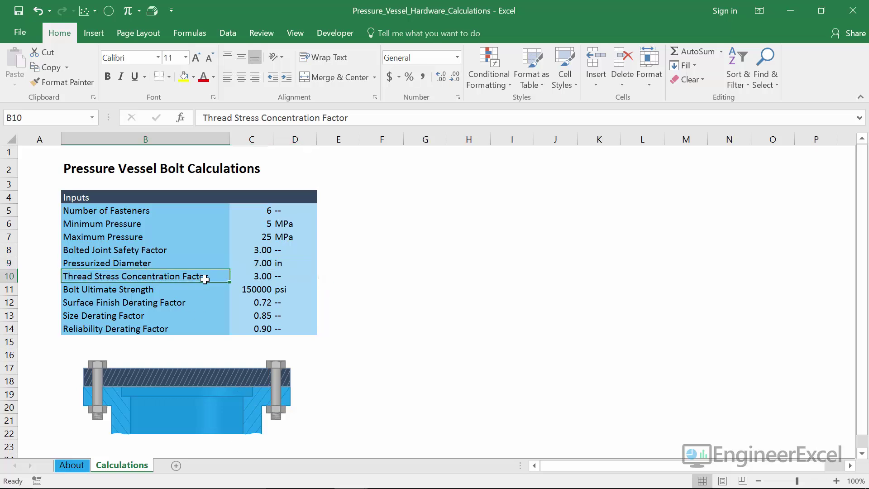
{"action": "left_click_drag", "start_coordinate": [204, 279], "coordinate": [297, 278]}
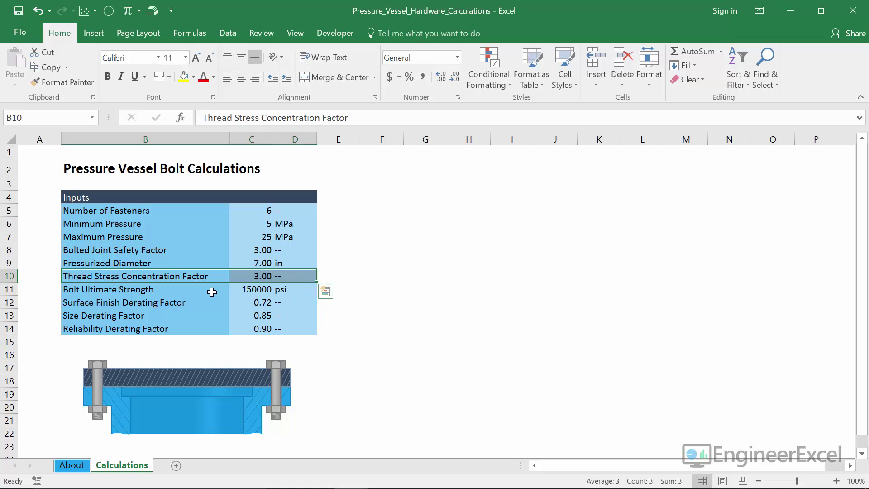
{"action": "left_click_drag", "start_coordinate": [212, 292], "coordinate": [313, 289]}
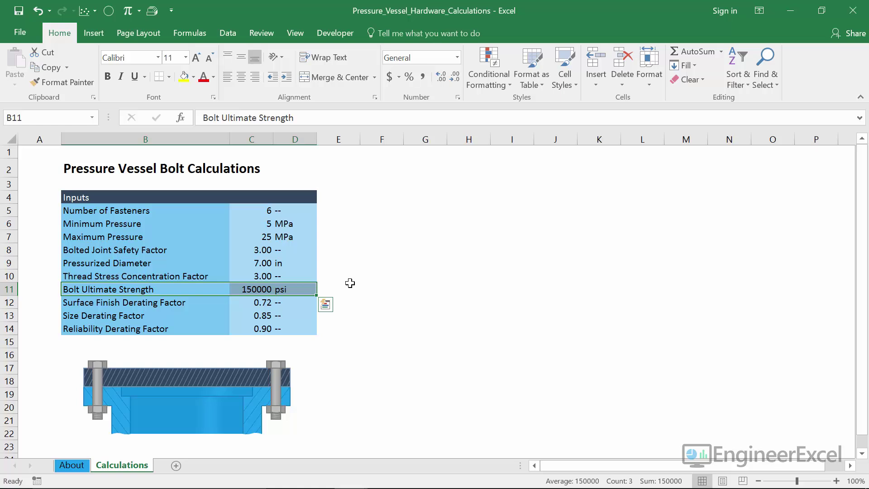
{"action": "left_click", "coordinate": [172, 303]}
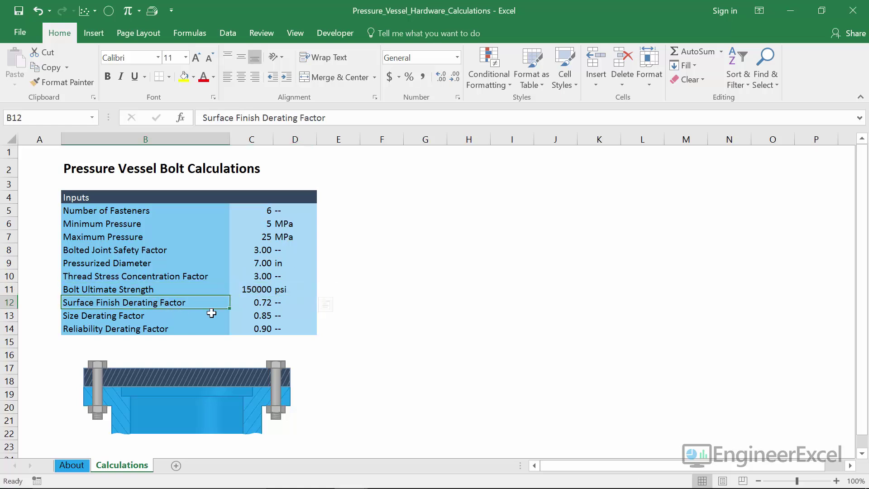
{"action": "left_click_drag", "start_coordinate": [212, 313], "coordinate": [307, 326]}
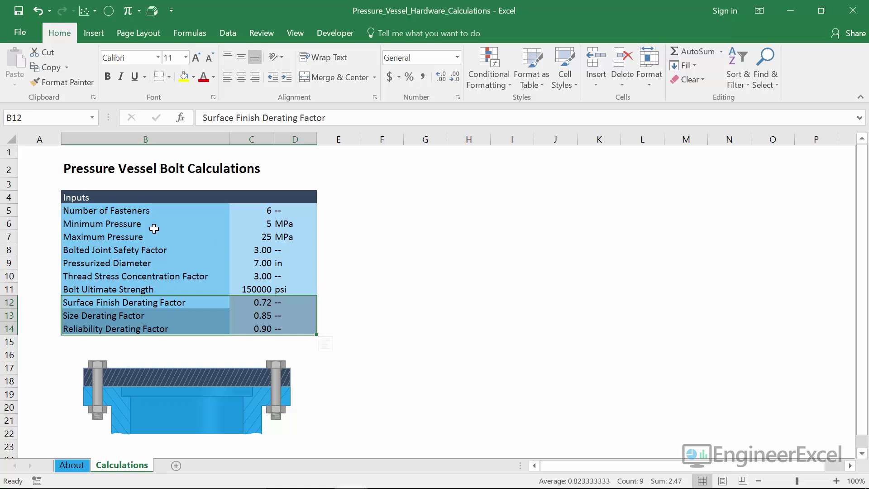
{"action": "left_click_drag", "start_coordinate": [135, 211], "coordinate": [303, 330]}
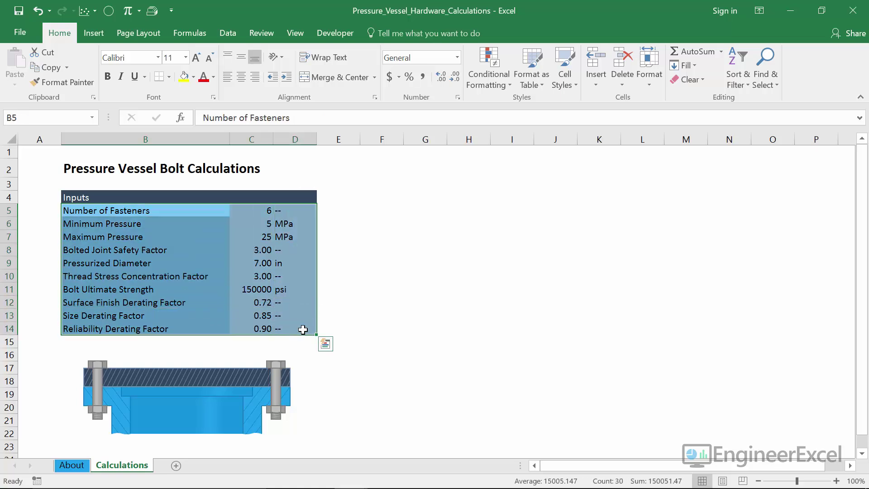
Enter the heading "Calculations" in cell F4.
{"action": "left_click", "coordinate": [380, 196]}
{"action": "type", "text": "Calc"}
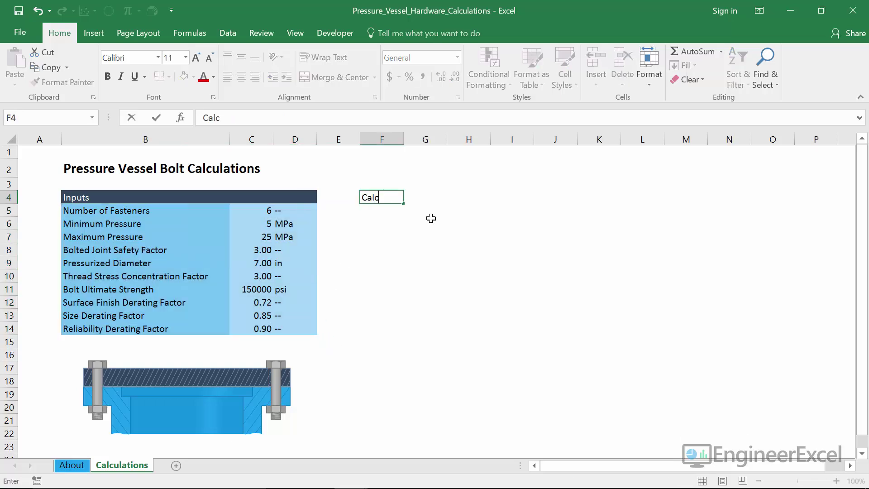
{"action": "type", "text": "ulations"}
{"action": "key", "text": "Return"}
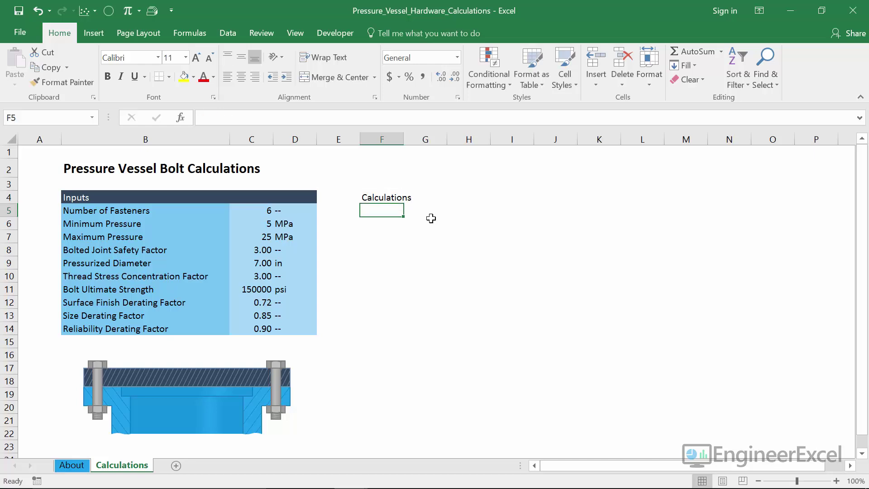
Copy the formatting of the Inputs header row onto F4:H4 and of the Number of Fasteners row onto F5:H5.
{"action": "left_click_drag", "start_coordinate": [119, 198], "coordinate": [290, 197]}
{"action": "left_click", "coordinate": [67, 81]}
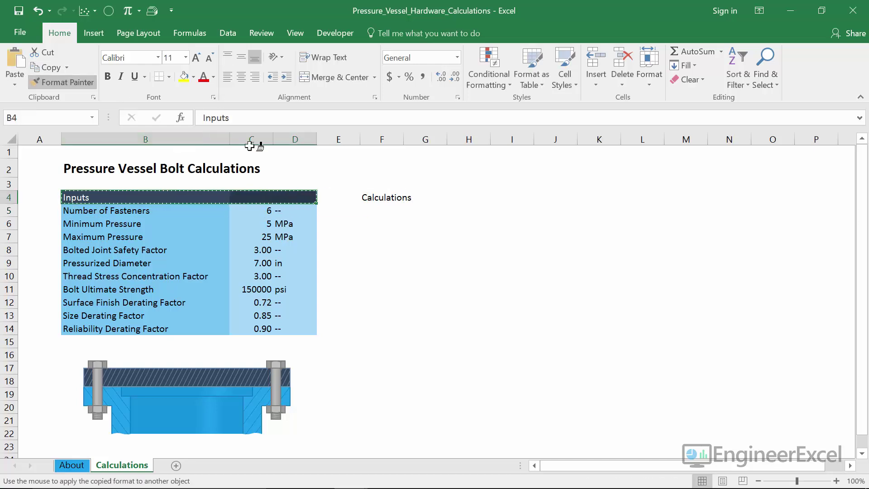
{"action": "left_click_drag", "start_coordinate": [372, 196], "coordinate": [471, 198]}
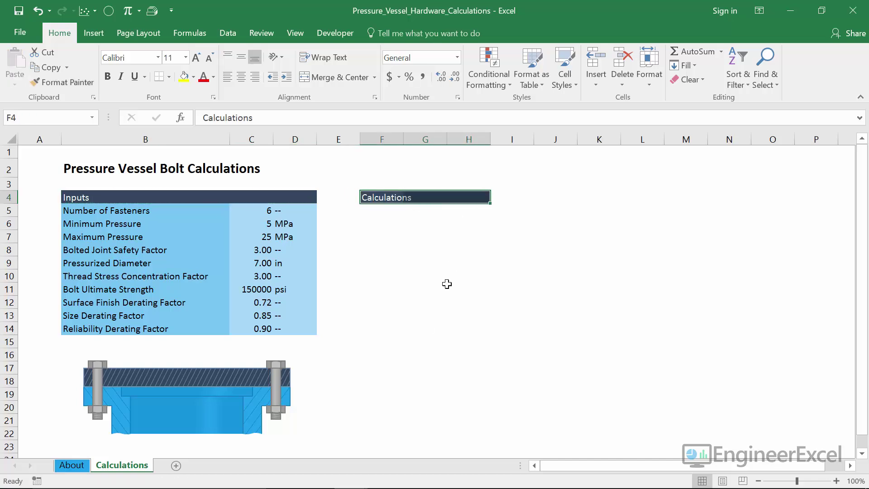
{"action": "left_click_drag", "start_coordinate": [125, 213], "coordinate": [304, 211]}
{"action": "left_click", "coordinate": [77, 84]}
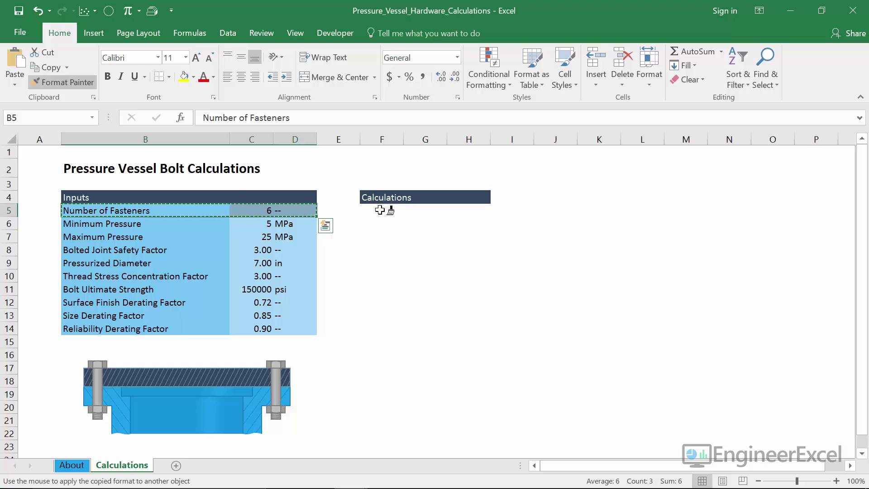
{"action": "left_click_drag", "start_coordinate": [382, 211], "coordinate": [472, 213]}
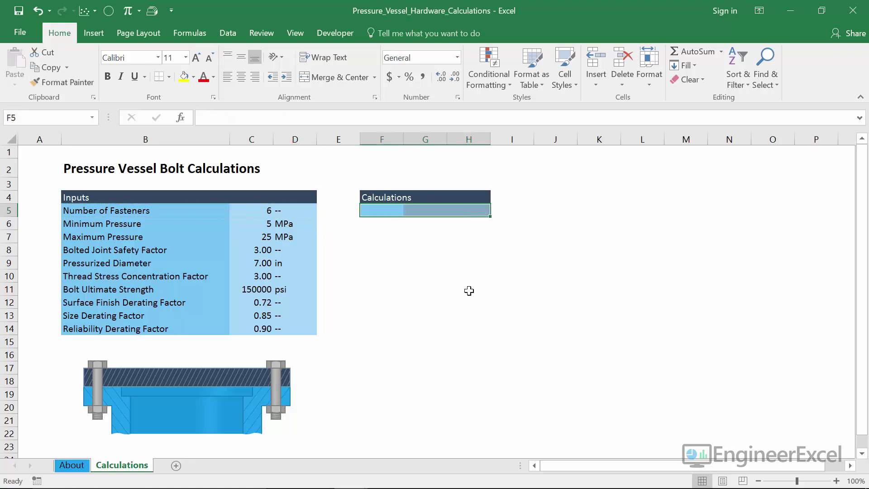
Label cell F5 "Pressurized Area, A_pres" and autofit the width of column F.
{"action": "left_click", "coordinate": [384, 211]}
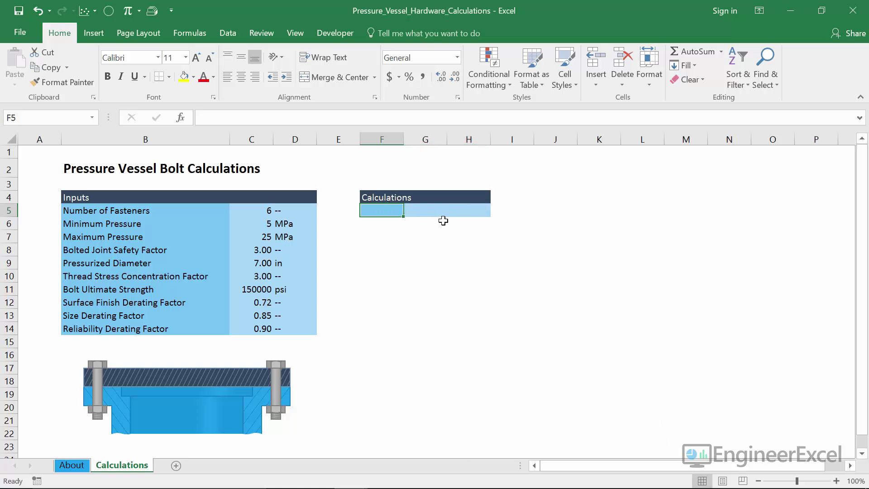
{"action": "type", "text": "Pressure"}
{"action": "key", "text": "BackSpace"}
{"action": "type", "text": "i"}
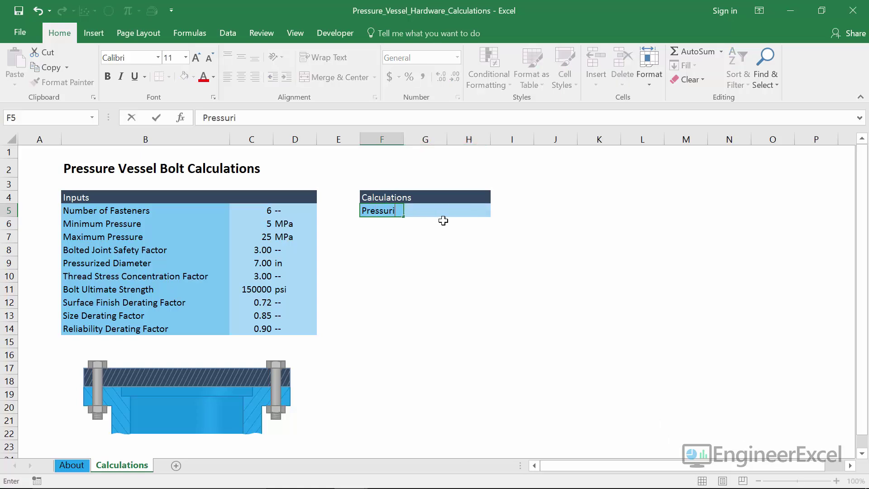
{"action": "type", "text": "zed Area, A_"}
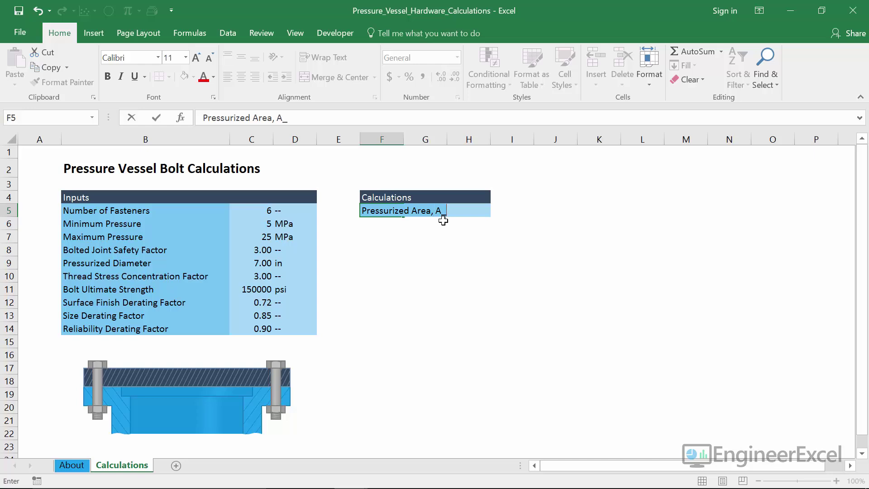
{"action": "type", "text": "pres"}
{"action": "key", "text": "Return"}
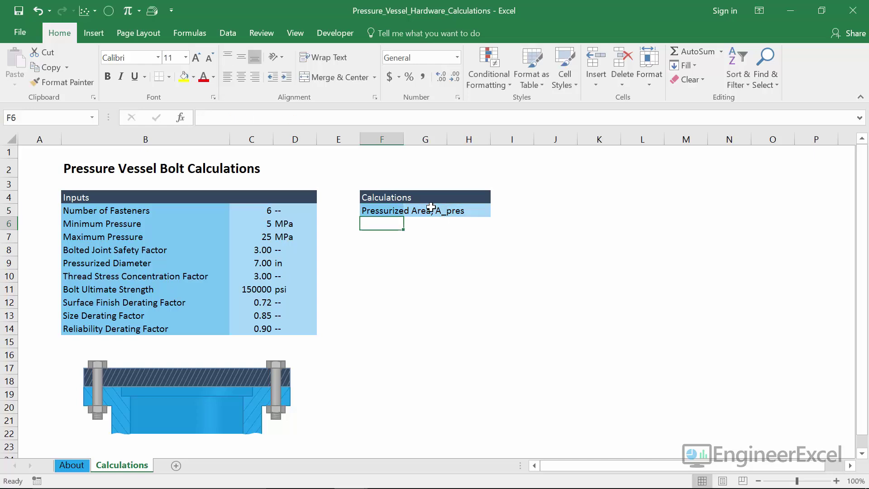
{"action": "double_click", "coordinate": [403, 139]}
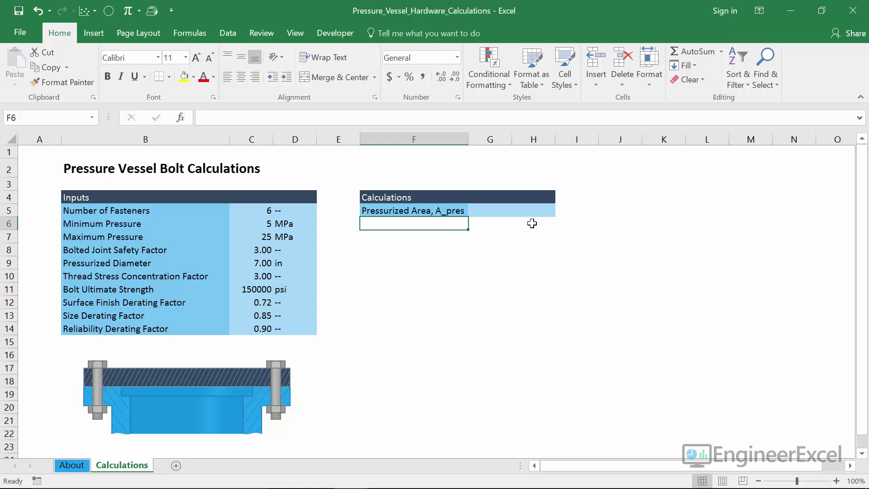
Calculate the pressurized area in cell G5 from the pressurized diameter with =PI()/4*C9^2, and check the entered formula.
{"action": "left_click_drag", "start_coordinate": [220, 265], "coordinate": [283, 263]}
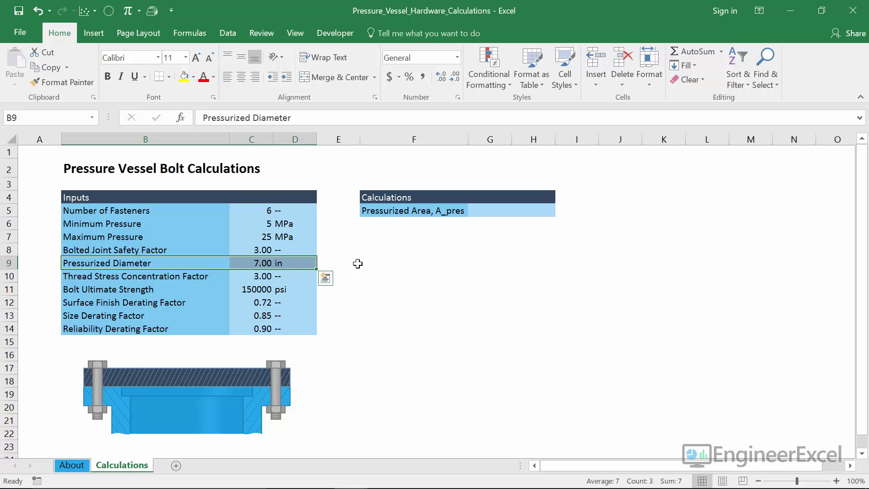
{"action": "left_click", "coordinate": [499, 212]}
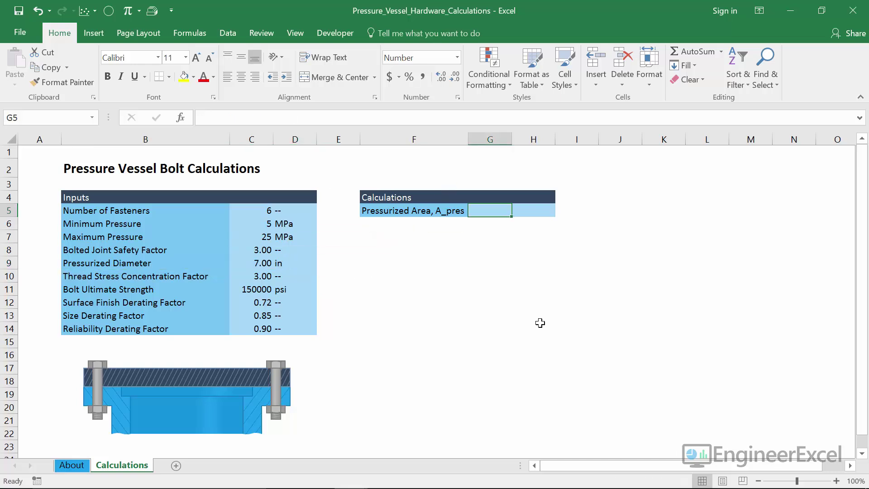
{"action": "type", "text": "="}
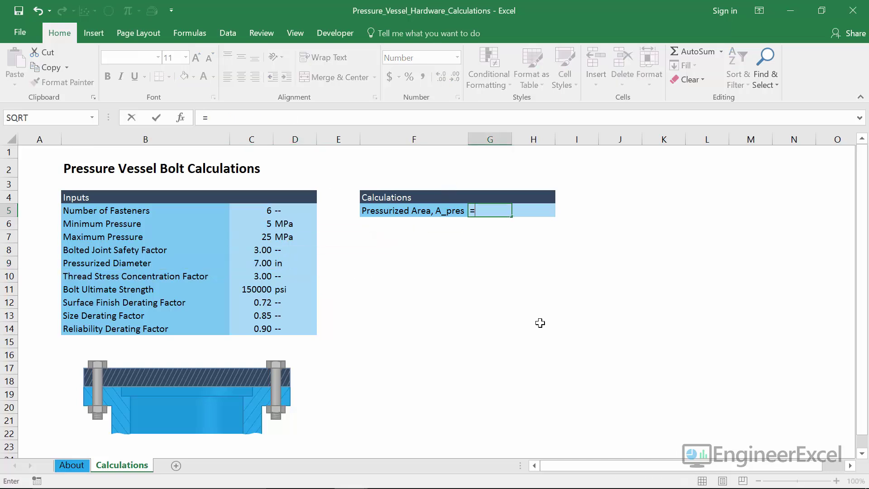
{"action": "type", "text": "pi()/4*"}
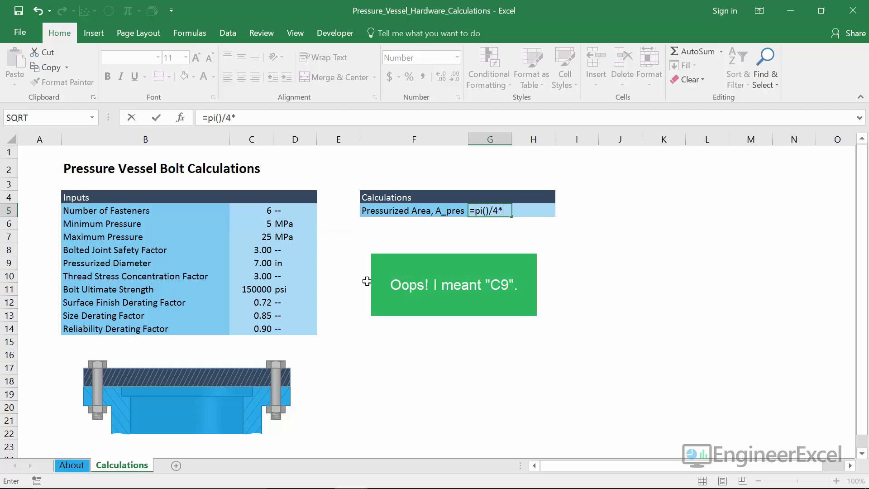
{"action": "left_click", "coordinate": [252, 264]}
{"action": "type", "text": "^"}
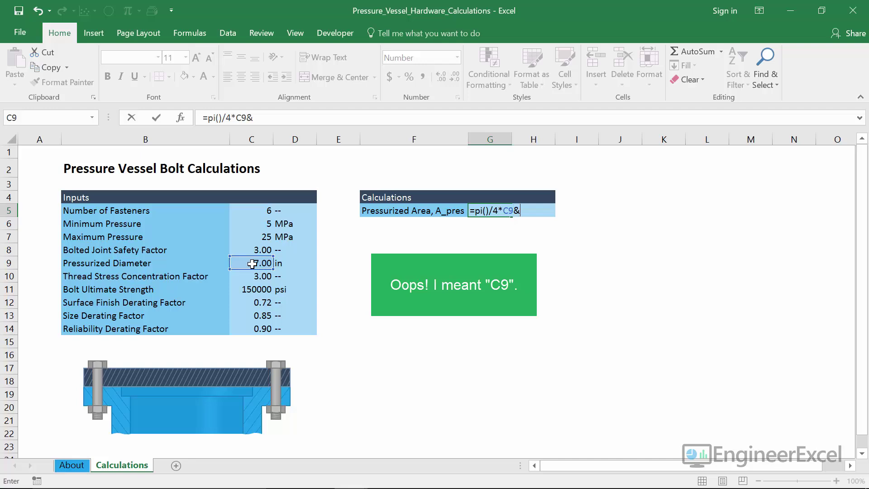
{"action": "type", "text": "2"}
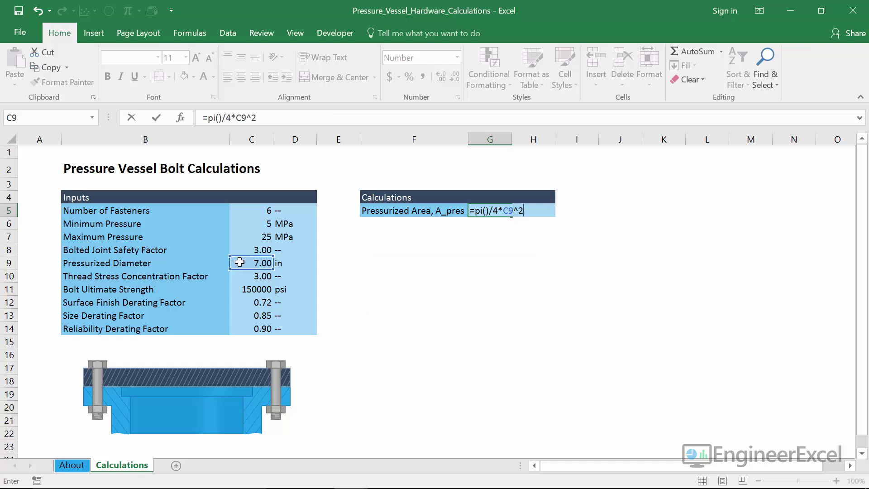
{"action": "left_click", "coordinate": [239, 263]}
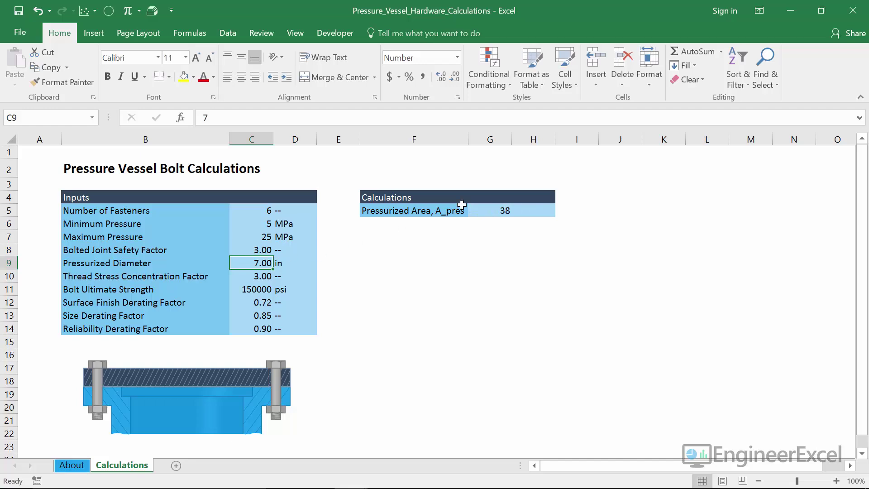
{"action": "left_click", "coordinate": [503, 210]}
{"action": "double_click", "coordinate": [503, 210]}
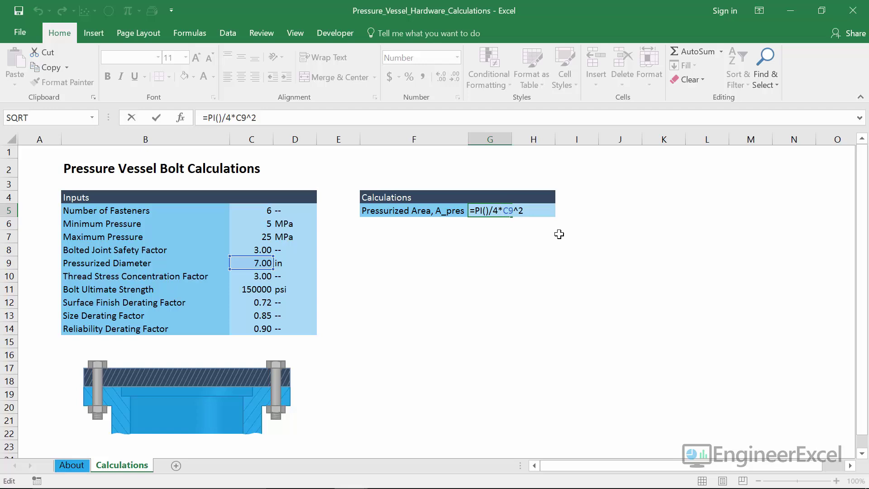
{"action": "key", "text": "ctrl+Return"}
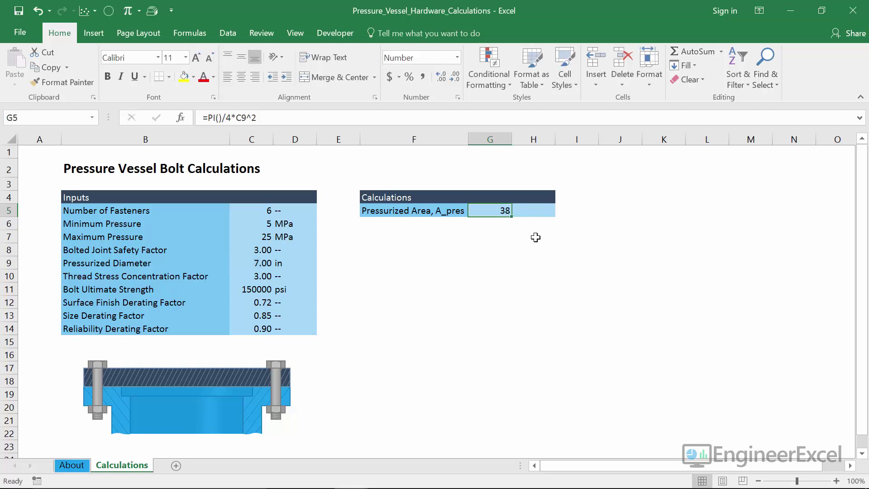
Assign the name d_pres to the Pressurized Diameter value in cell C9.
{"action": "left_click", "coordinate": [264, 264]}
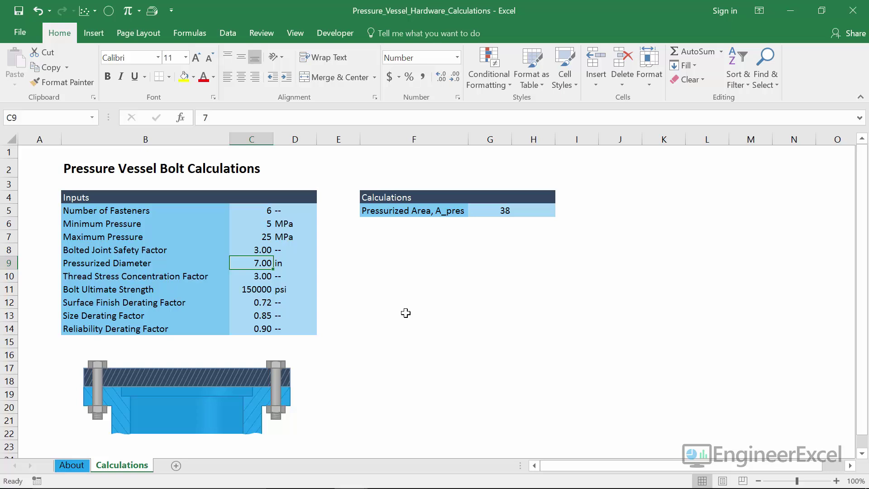
{"action": "left_click", "coordinate": [37, 118]}
{"action": "type", "text": "d_pres"}
{"action": "key", "text": "Return"}
Replace the C9 reference in the pressurized area formula in G5 with d_pres, and check the revised formula.
{"action": "double_click", "coordinate": [499, 211]}
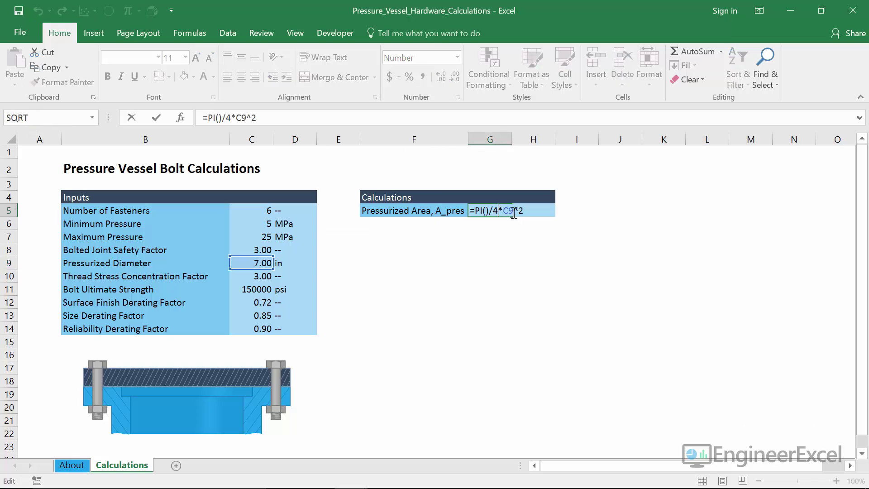
{"action": "left_click_drag", "start_coordinate": [503, 211], "coordinate": [513, 211]}
{"action": "key", "text": "BackSpace"}
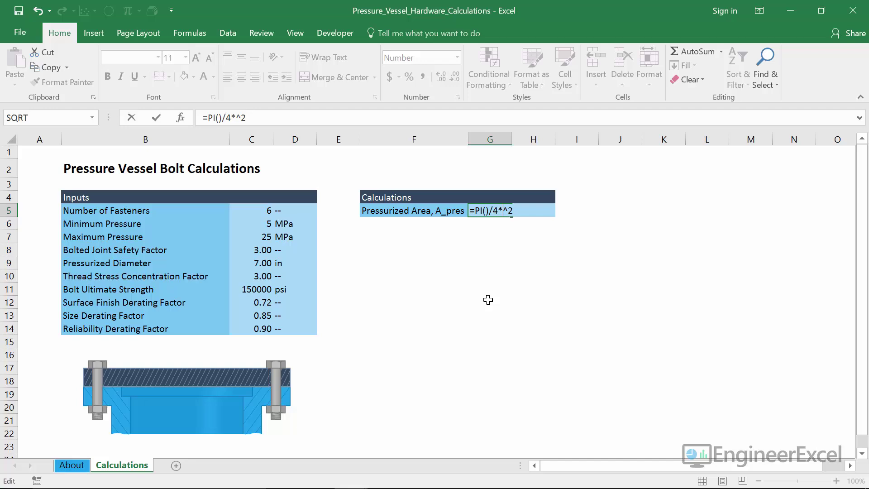
{"action": "type", "text": "d_pres"}
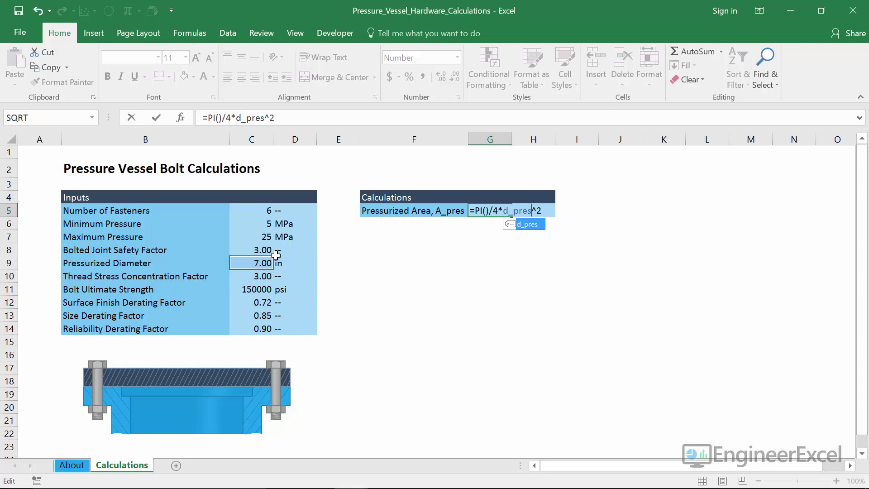
{"action": "key", "text": "Return"}
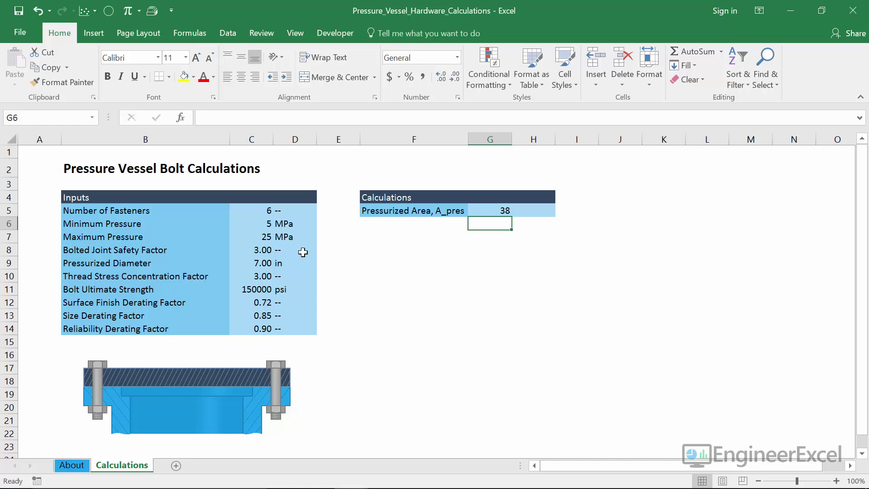
{"action": "left_click", "coordinate": [488, 210]}
{"action": "double_click", "coordinate": [489, 211]}
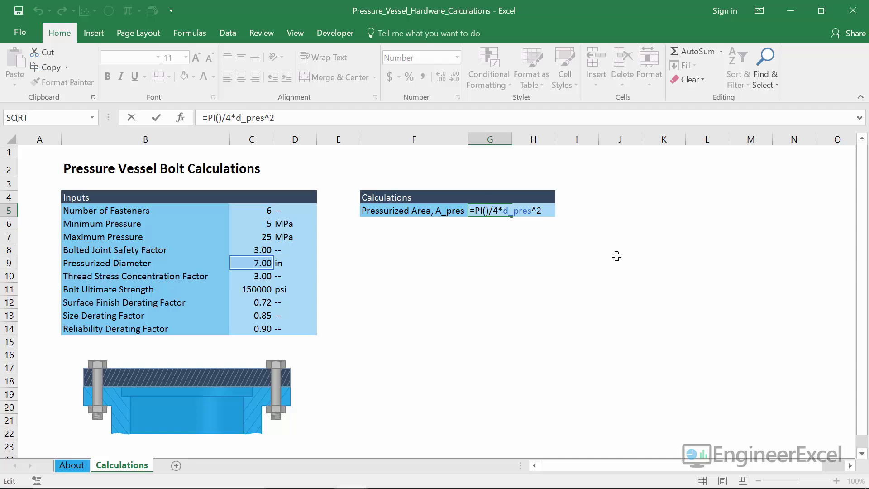
{"action": "key", "text": "Return"}
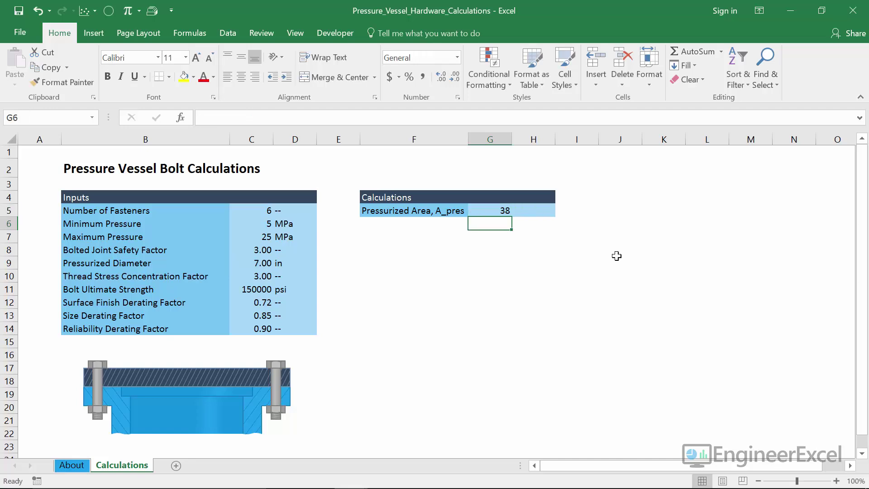
Assign the name n_bolts to the Number of Fasteners value in cell C5.
{"action": "left_click", "coordinate": [262, 209]}
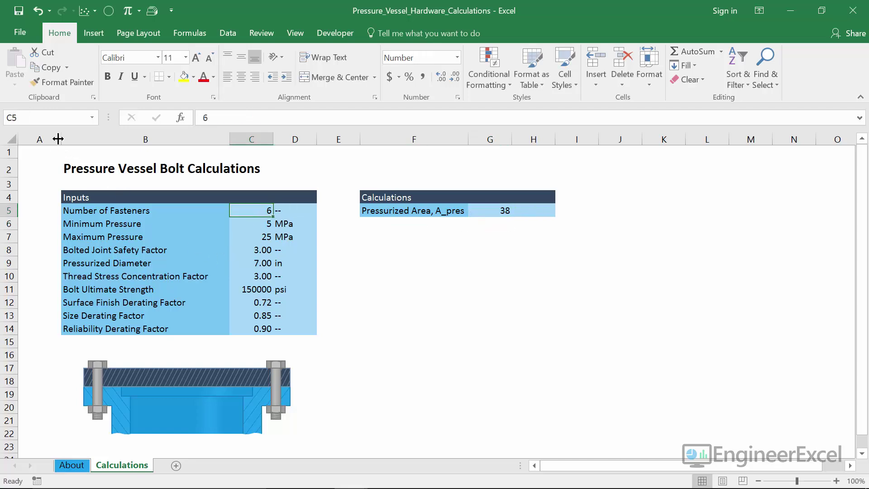
{"action": "left_click", "coordinate": [54, 116]}
{"action": "type", "text": "n_bolts"}
{"action": "key", "text": "Return"}
Name the Minimum Pressure value in C6 P_min_MPa and the Maximum Pressure value in C7 P_max_MPa.
{"action": "left_click", "coordinate": [254, 224]}
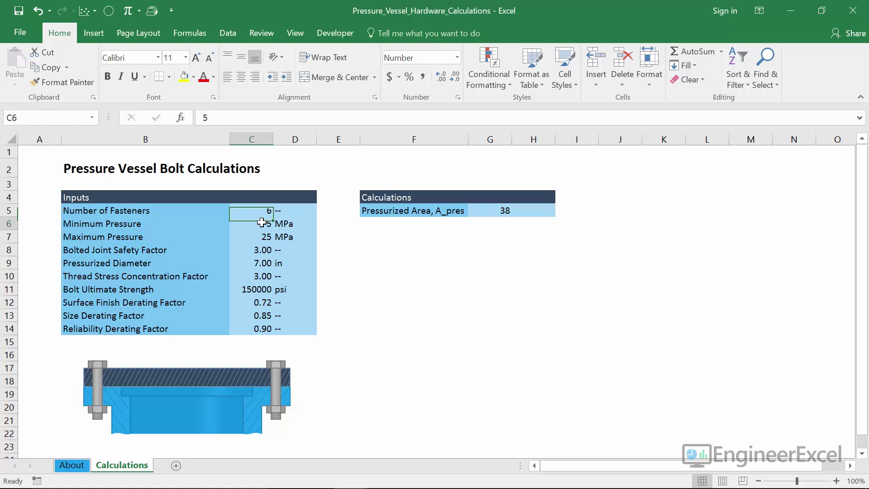
{"action": "left_click", "coordinate": [44, 114]}
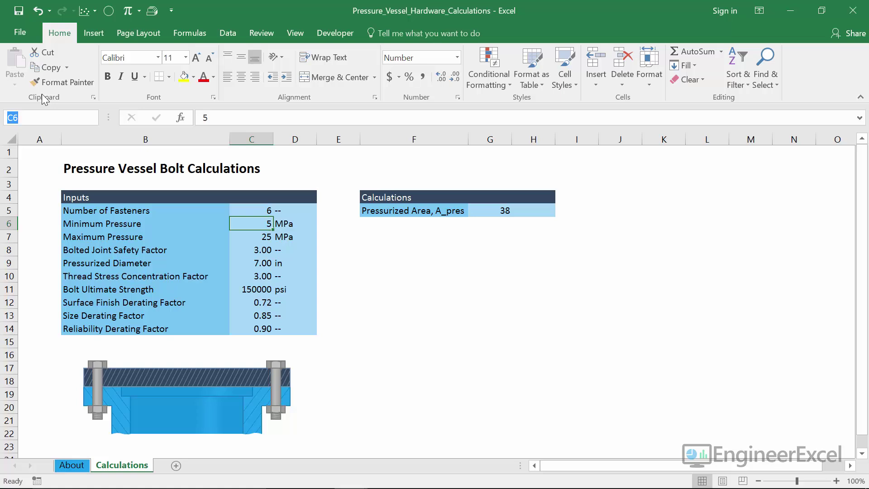
{"action": "type", "text": "P_min_MPa"}
{"action": "key", "text": "Return"}
{"action": "left_click", "coordinate": [270, 238]}
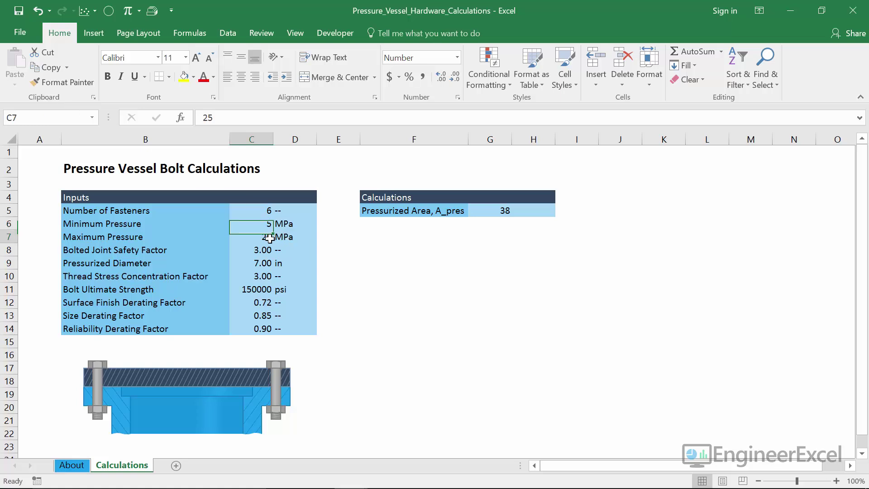
{"action": "left_click", "coordinate": [49, 118]}
{"action": "type", "text": "P_max_"}
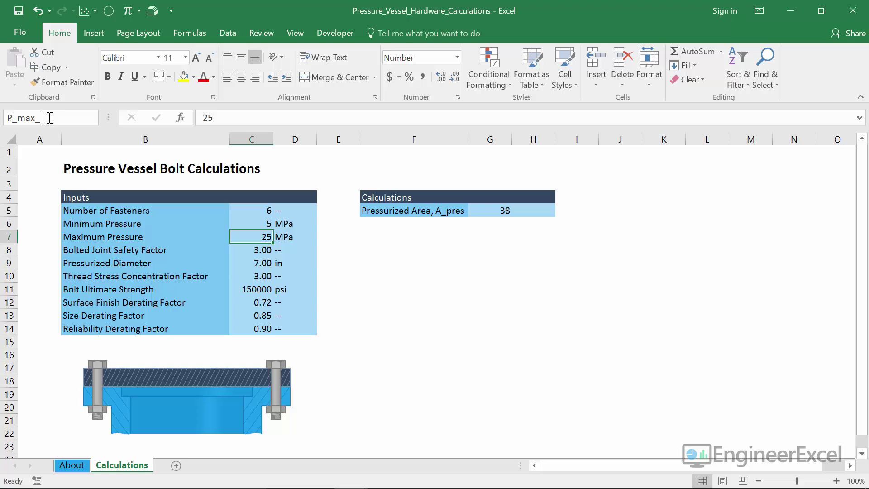
{"action": "type", "text": "MPa"}
{"action": "key", "text": "Return"}
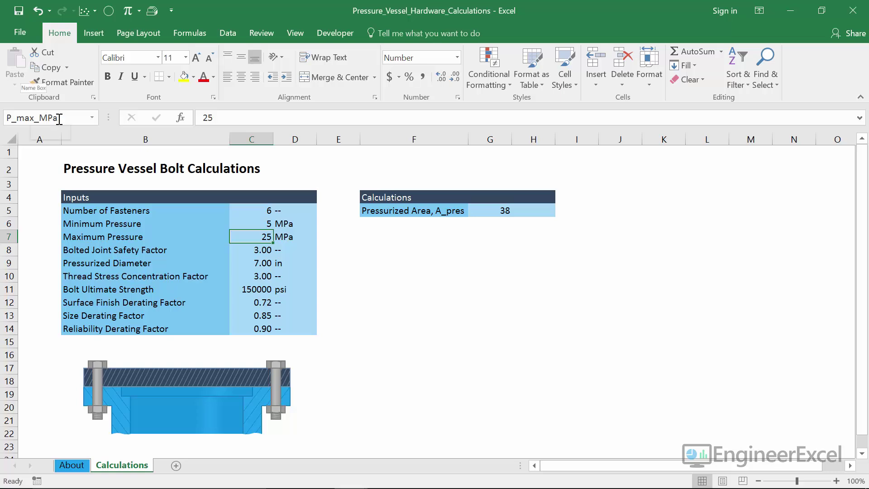
Name the Bolted Joint Safety Factor value in C8 SF and the Thread Stress Concentration Factor value in C10 k_thread.
{"action": "left_click", "coordinate": [253, 250]}
{"action": "left_click", "coordinate": [40, 119]}
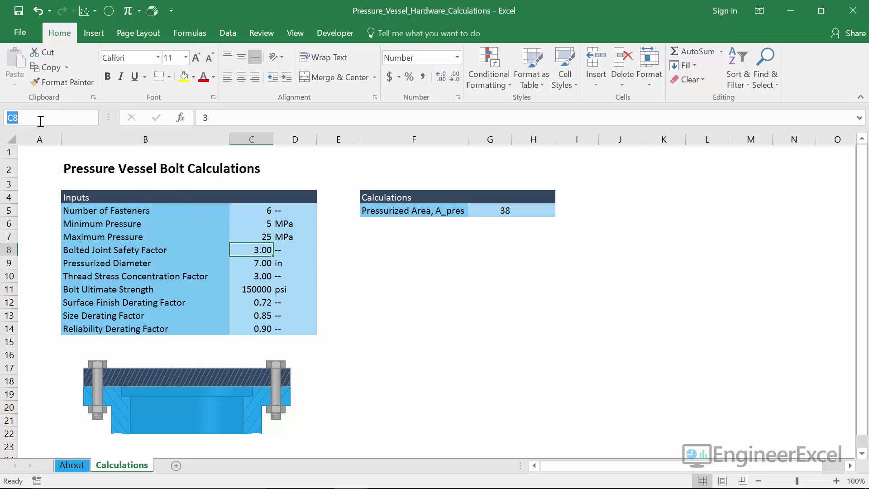
{"action": "type", "text": "SF"}
{"action": "key", "text": "Return"}
{"action": "left_click", "coordinate": [261, 266]}
{"action": "left_click", "coordinate": [262, 274]}
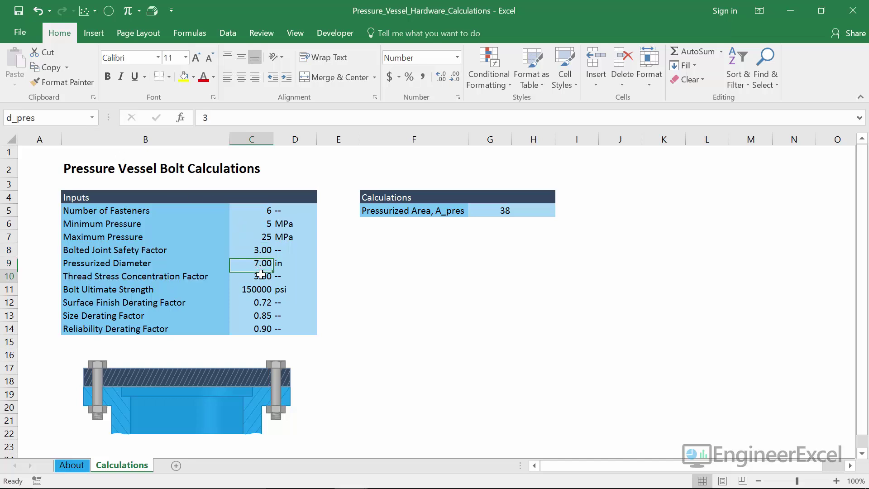
{"action": "left_click", "coordinate": [26, 117]}
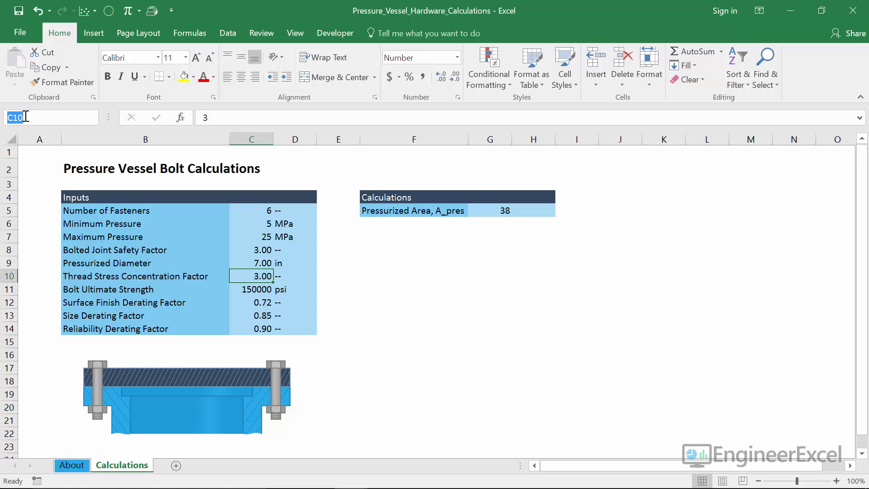
{"action": "type", "text": "k_thread"}
{"action": "key", "text": "Return"}
Assign the name Su to the Bolt Ultimate Strength value in cell C11.
{"action": "left_click", "coordinate": [246, 292]}
{"action": "left_click", "coordinate": [48, 115]}
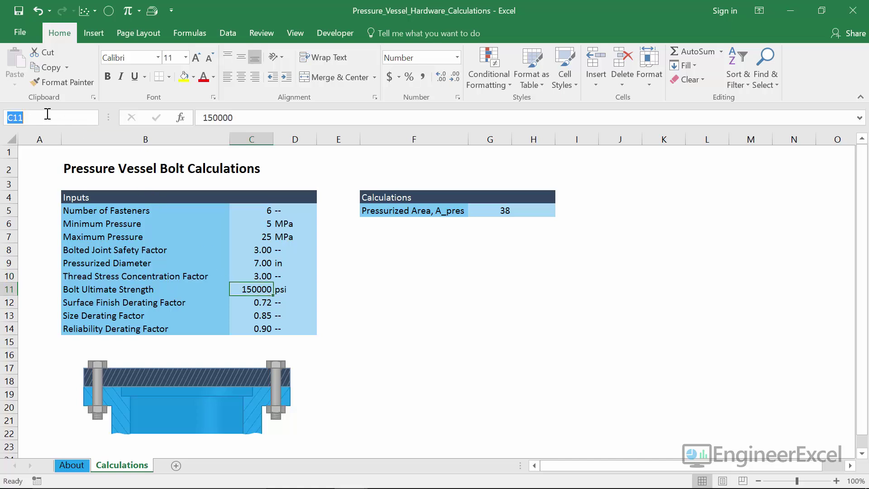
{"action": "type", "text": "Su"}
Name the surface finish, size and reliability derating factor values in C12, C13 and C14 Ka, Kb and Kc respectively.
{"action": "left_click", "coordinate": [247, 302]}
{"action": "left_click", "coordinate": [41, 116]}
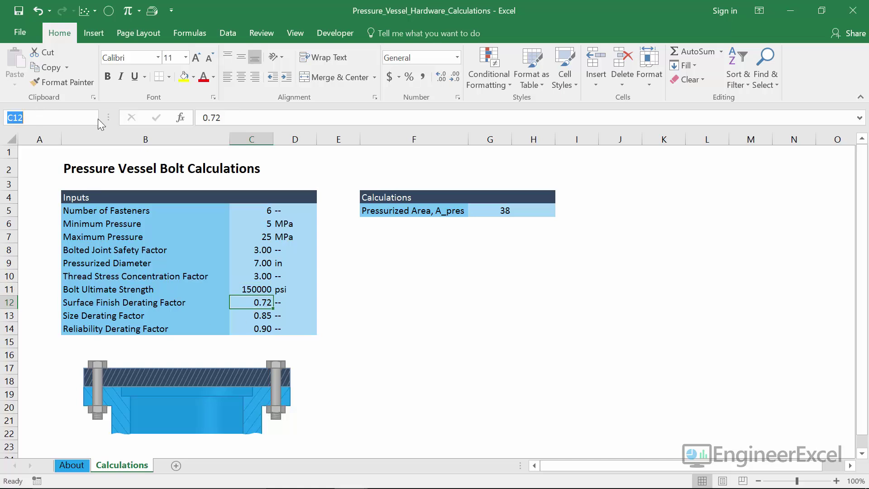
{"action": "type", "text": "Ka"}
{"action": "left_click", "coordinate": [246, 315]}
{"action": "left_click", "coordinate": [35, 118]}
{"action": "type", "text": "Kb"}
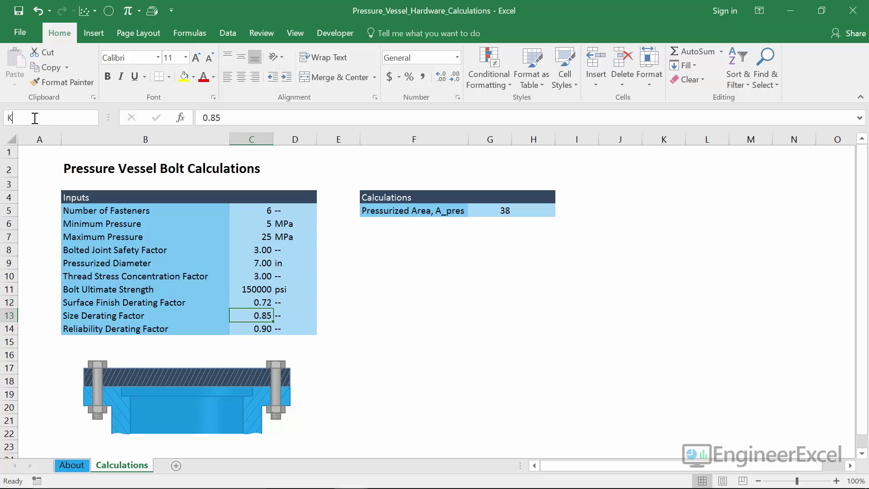
{"action": "left_click", "coordinate": [260, 331]}
{"action": "left_click", "coordinate": [71, 120]}
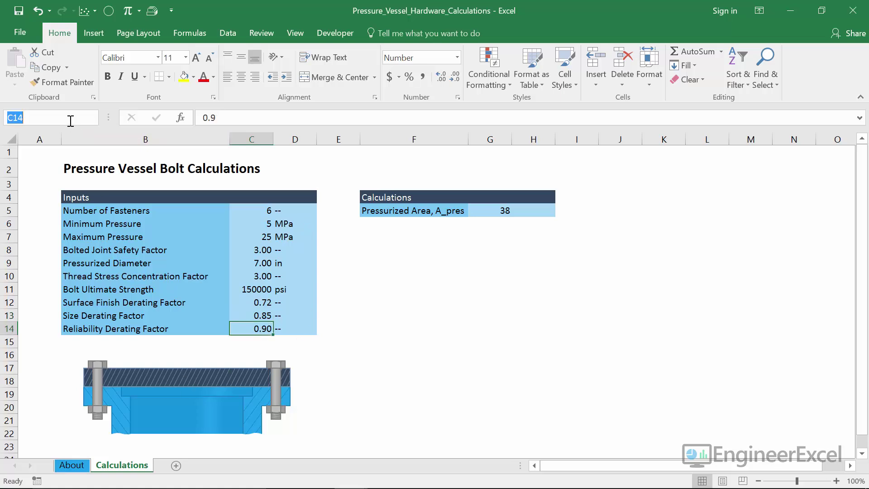
{"action": "type", "text": "Kc"}
Open the Name Manager and inspect the name and cell reference defined for n_bolts.
{"action": "left_click", "coordinate": [200, 34]}
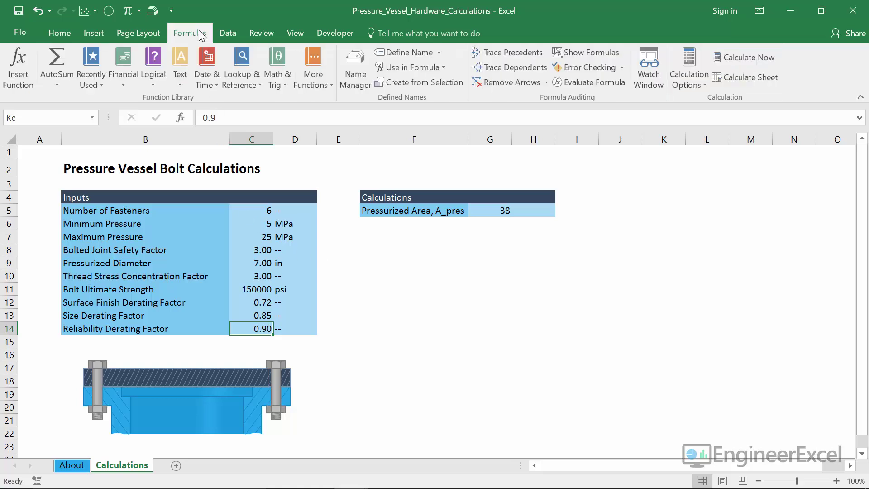
{"action": "left_click", "coordinate": [356, 73]}
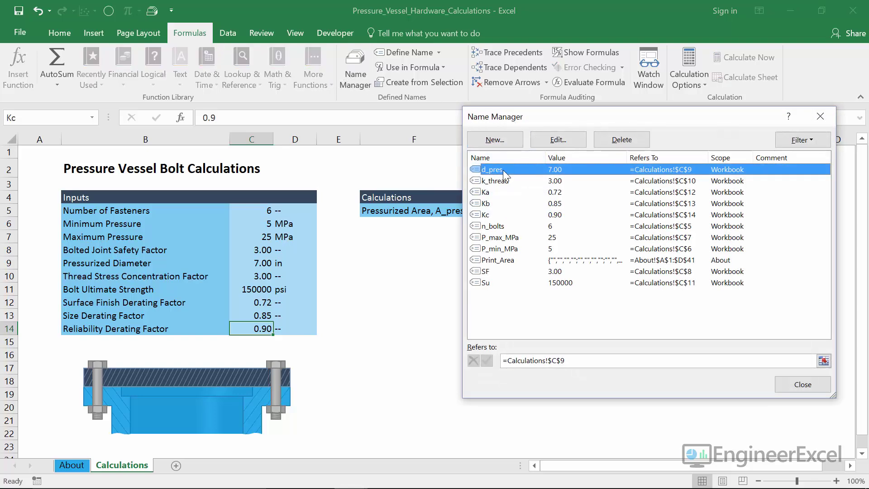
{"action": "left_click", "coordinate": [498, 226]}
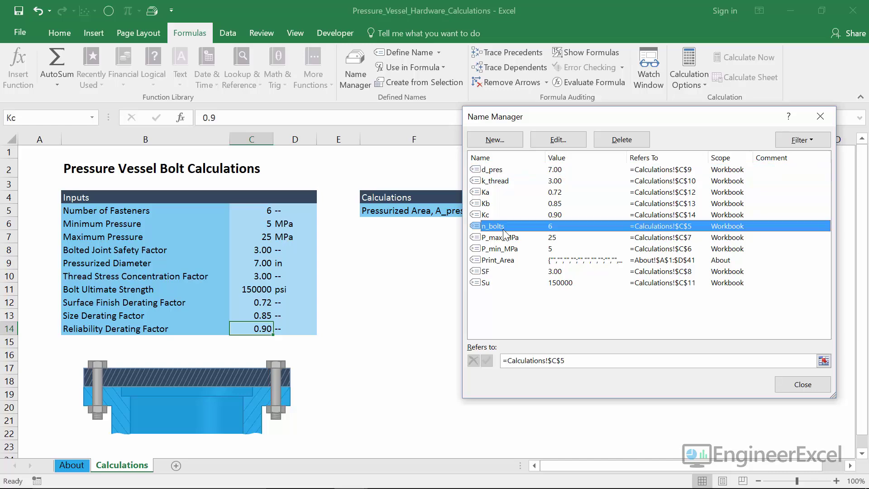
{"action": "left_click", "coordinate": [553, 138]}
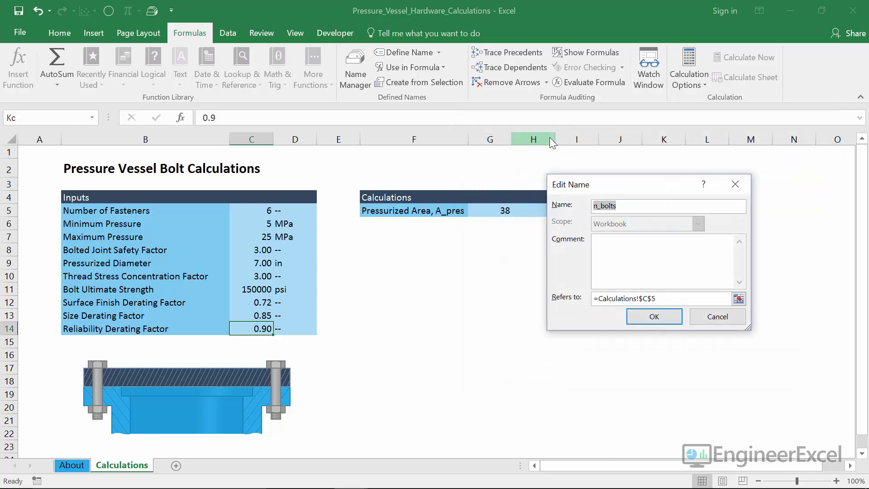
{"action": "left_click", "coordinate": [628, 205]}
{"action": "left_click", "coordinate": [647, 299]}
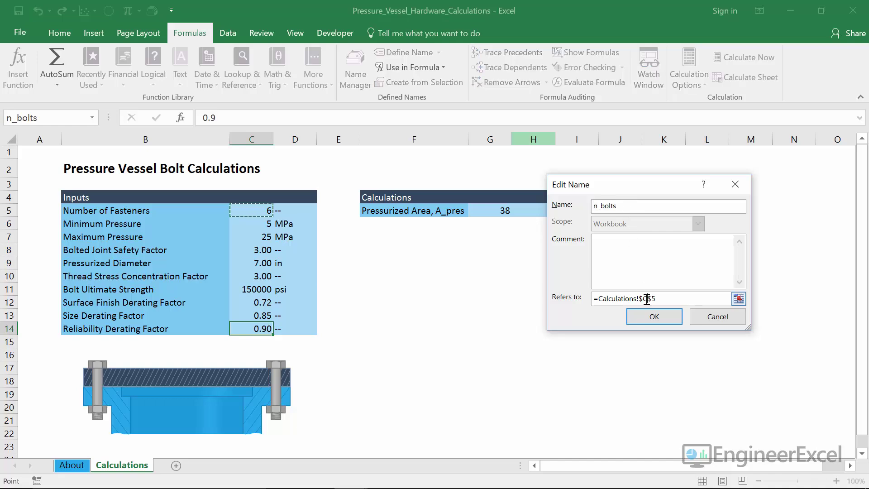
{"action": "left_click", "coordinate": [647, 299]}
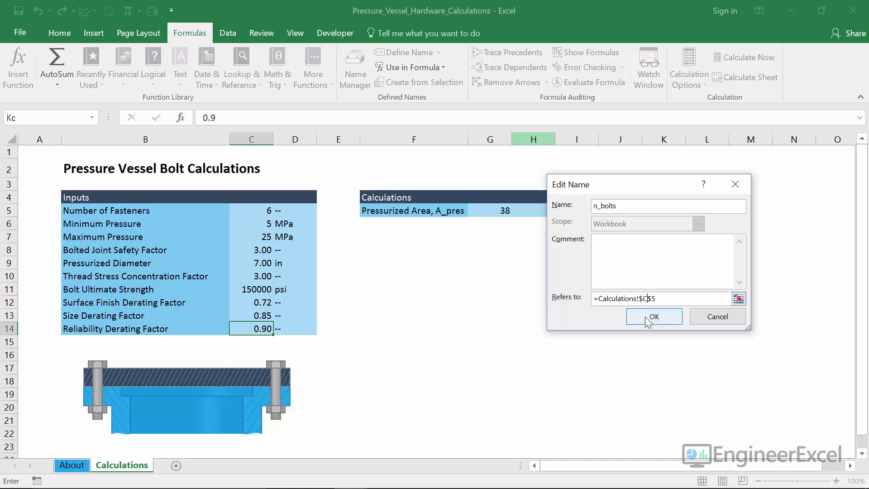
{"action": "left_click", "coordinate": [648, 317]}
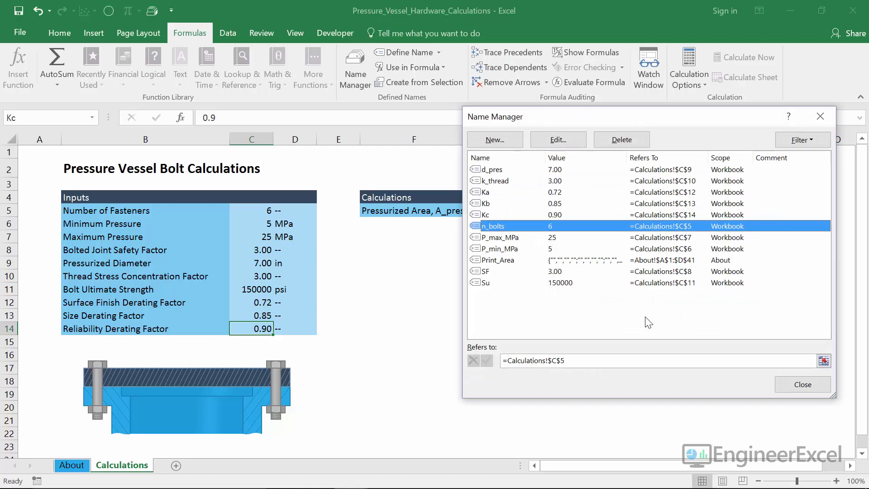
Define a new workbook-scoped name A_pres that refers to the pressurized area value in cell G5.
{"action": "left_click", "coordinate": [495, 143]}
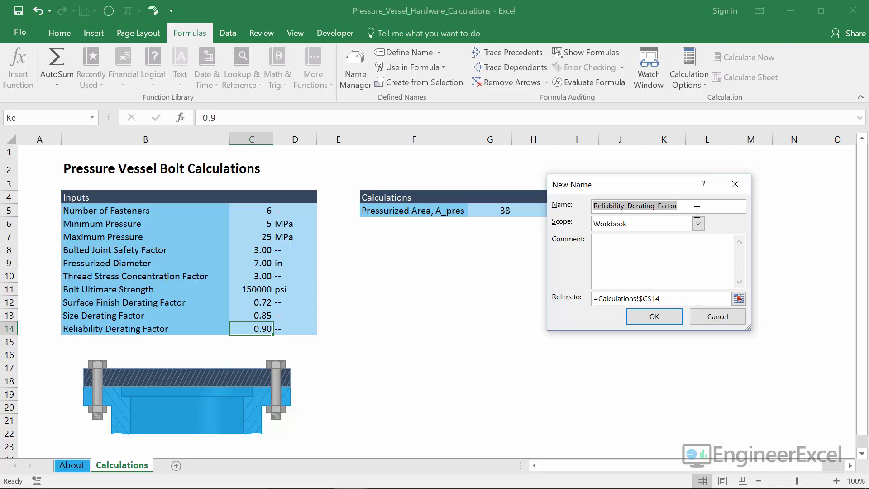
{"action": "type", "text": "A_p"}
{"action": "type", "text": "r"}
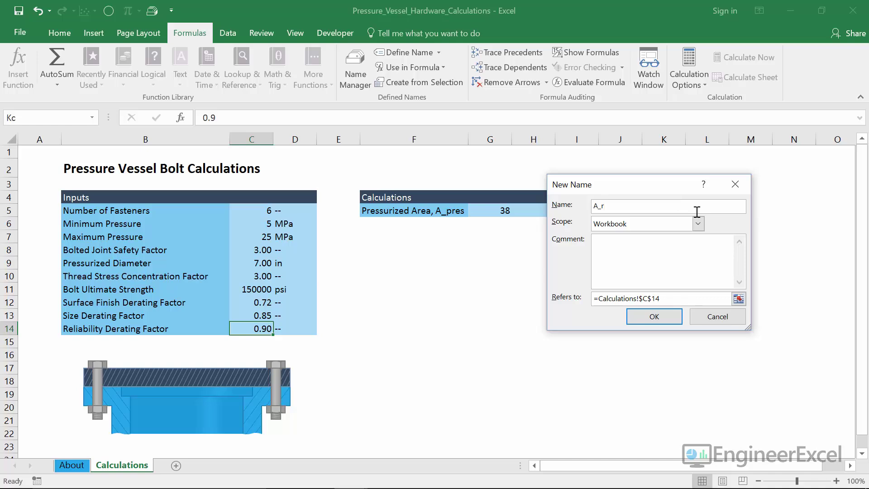
{"action": "type", "text": "es"}
{"action": "left_click", "coordinate": [737, 302]}
{"action": "left_click", "coordinate": [503, 212]}
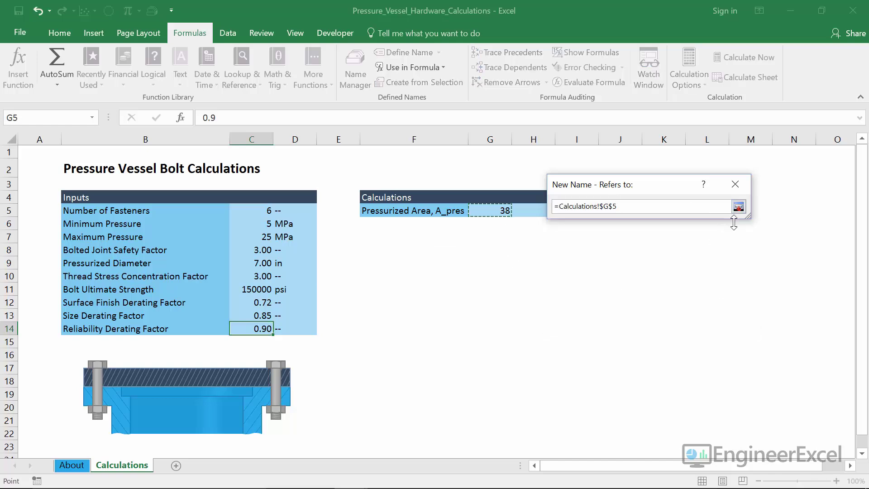
{"action": "left_click", "coordinate": [738, 206]}
{"action": "left_click", "coordinate": [657, 315]}
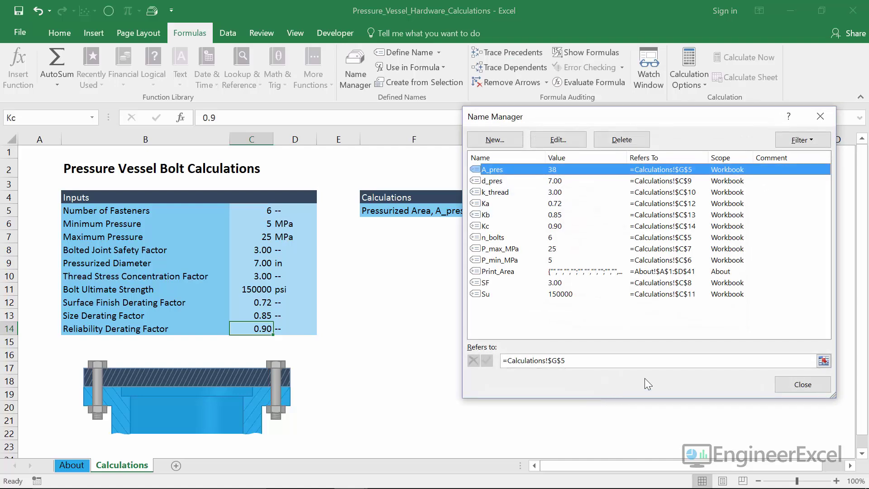
{"action": "left_click", "coordinate": [799, 387]}
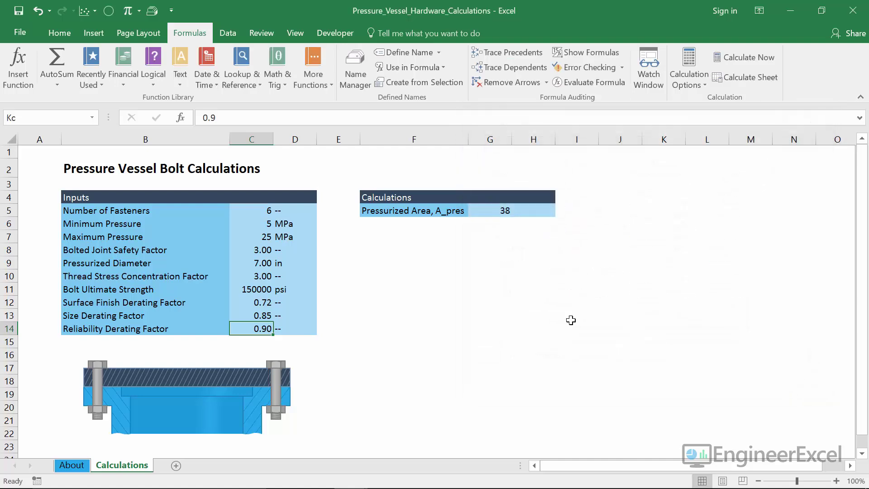
{"action": "left_click", "coordinate": [494, 213]}
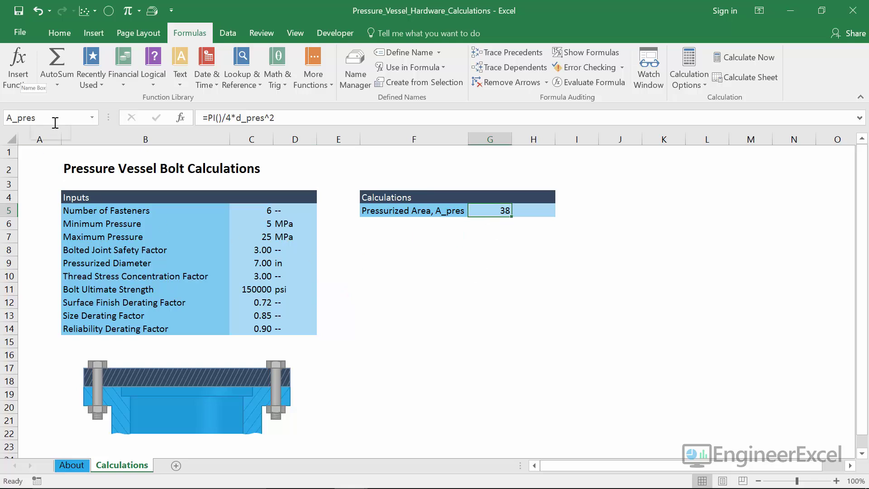
{"action": "left_click", "coordinate": [55, 118]}
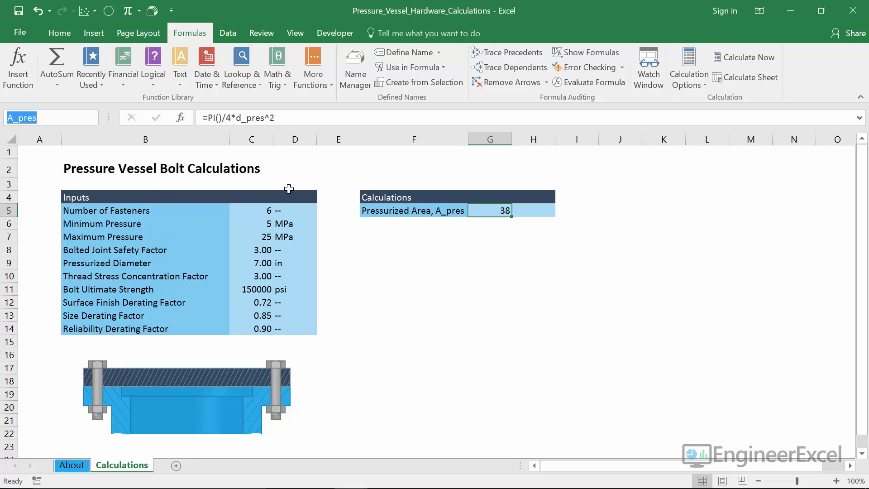
Enter in2 as the unit of the Pressurized Area in cell H5.
{"action": "left_click", "coordinate": [524, 207]}
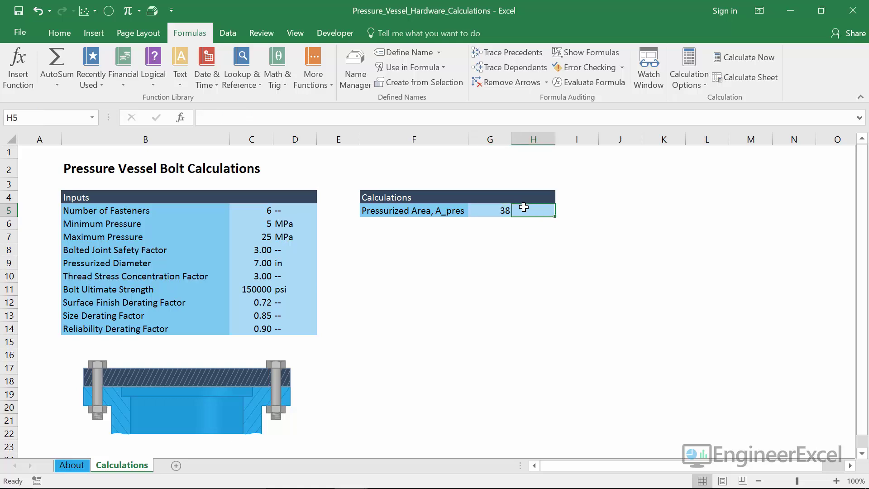
{"action": "type", "text": "in2"}
{"action": "key", "text": "Return"}
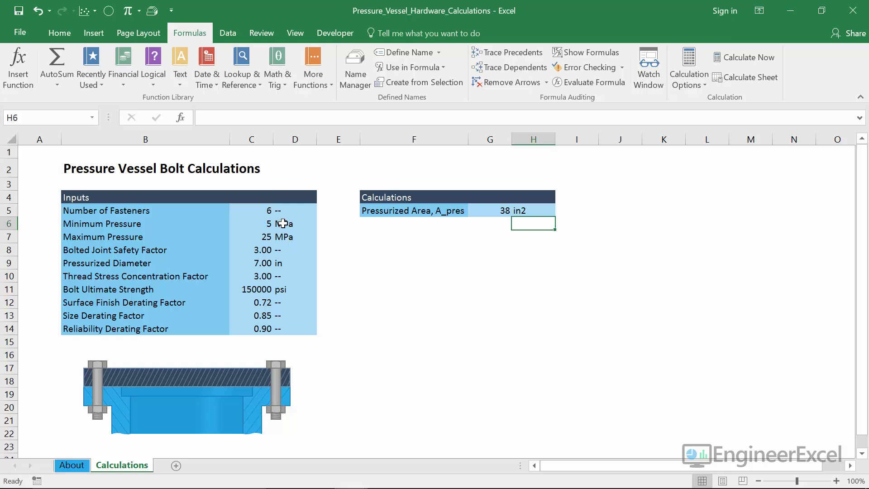
{"action": "left_click_drag", "start_coordinate": [310, 226], "coordinate": [309, 233]}
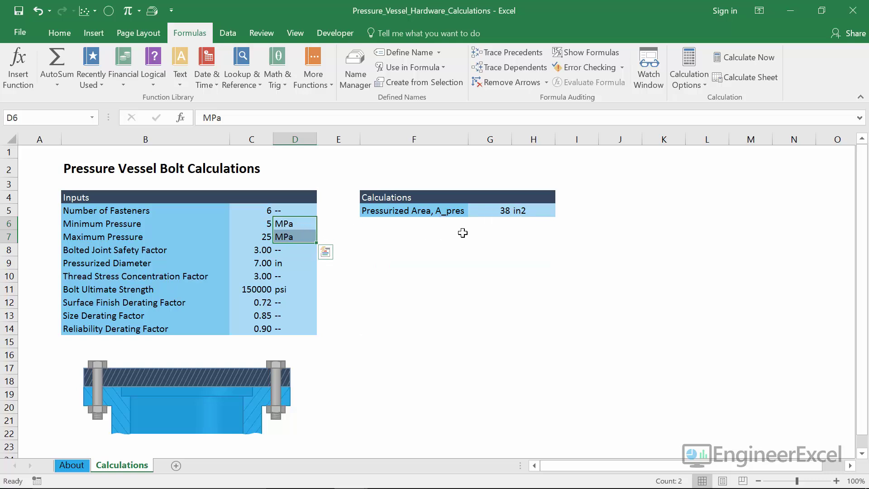
{"action": "left_click", "coordinate": [529, 211]}
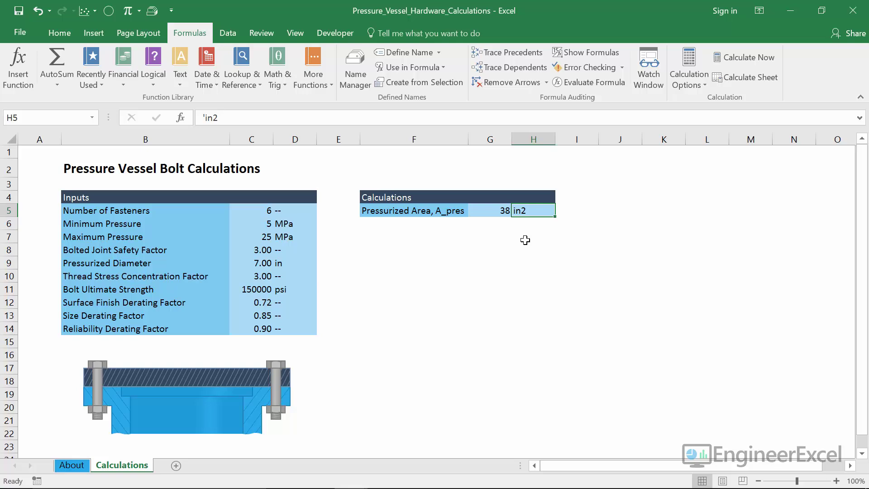
Label cell F6 Minimum Pressure in the Calculations table and widen column G.
{"action": "left_click", "coordinate": [448, 225]}
{"action": "type", "text": "Min"}
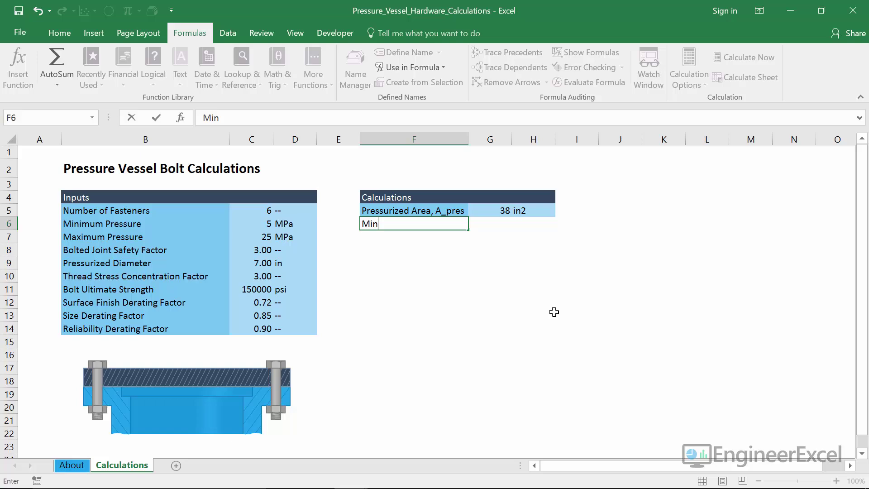
{"action": "type", "text": "imum Pressure"}
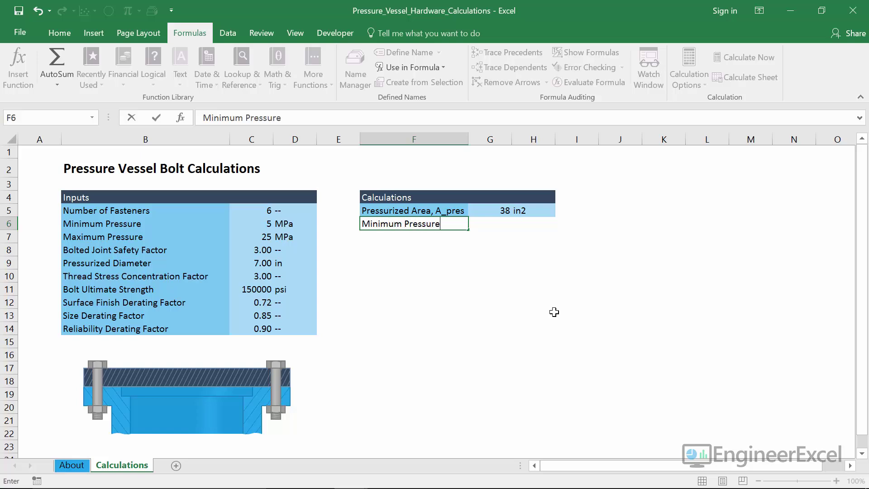
{"action": "key", "text": "Tab"}
{"action": "left_click_drag", "start_coordinate": [515, 142], "coordinate": [580, 142]}
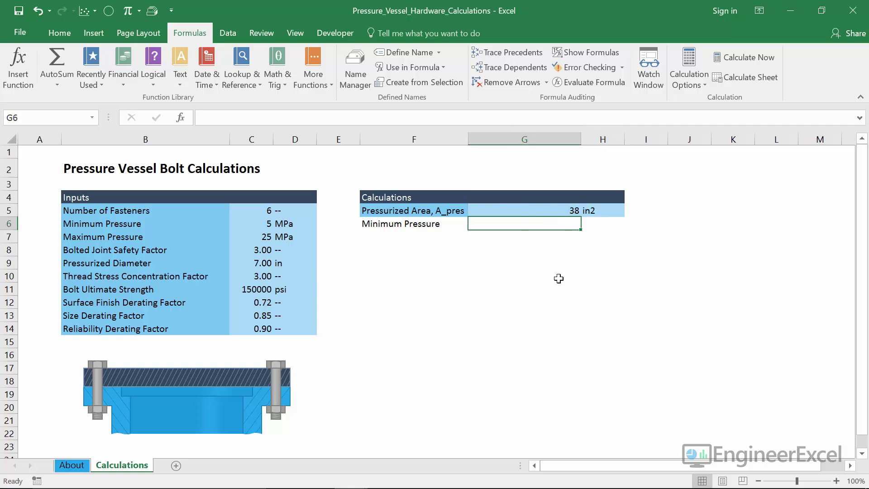
Enter psi as the unit of the calculated Minimum Pressure in cell H6.
{"action": "left_click", "coordinate": [607, 226]}
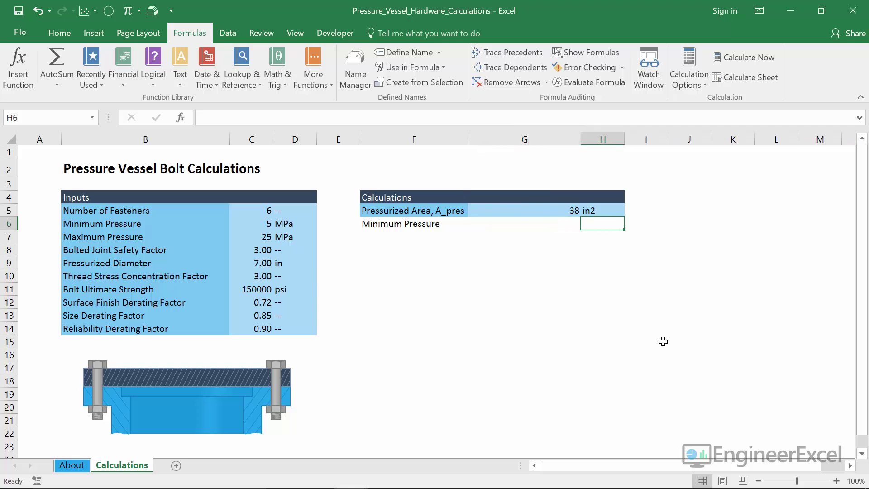
{"action": "type", "text": "psi"}
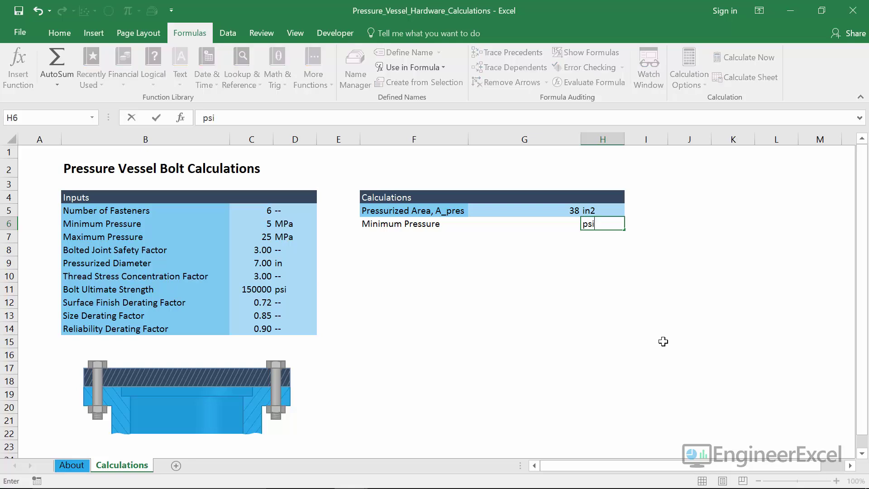
{"action": "key", "text": "Return"}
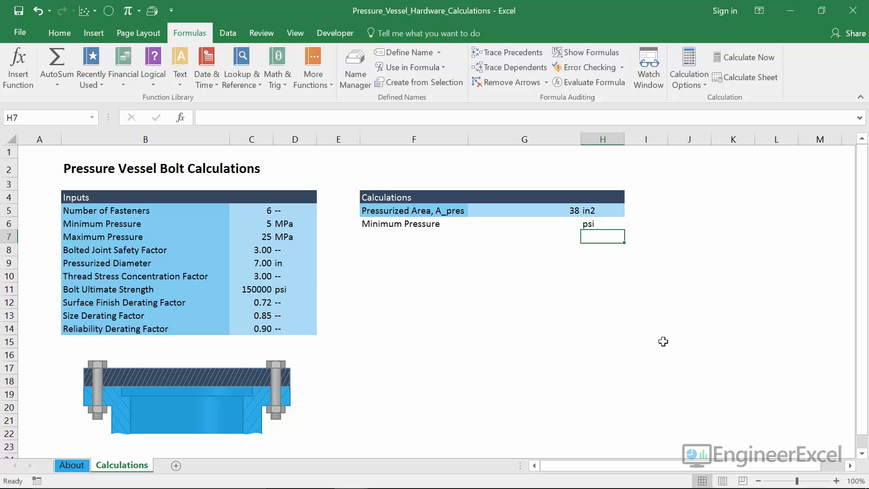
Enter the formula =CONVERT(P_min_MPa,"Mpa","psi") in G6, referencing the Minimum Pressure input cell.
{"action": "left_click", "coordinate": [294, 226]}
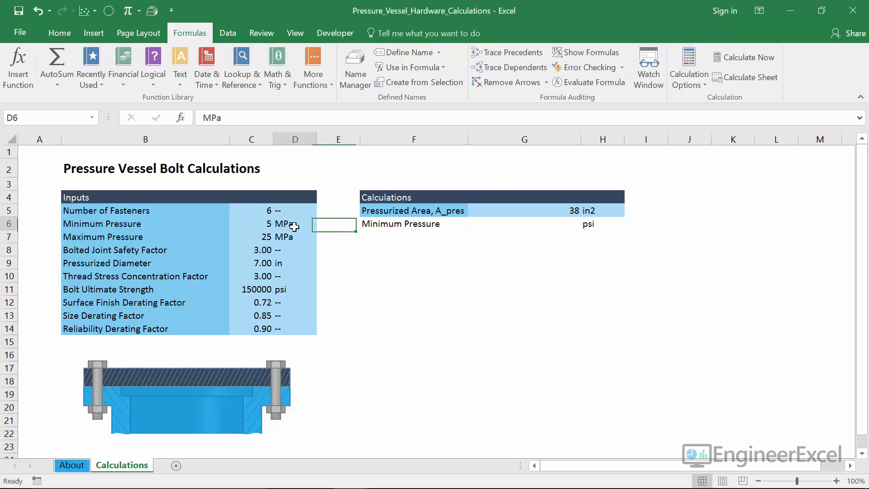
{"action": "left_click", "coordinate": [508, 225]}
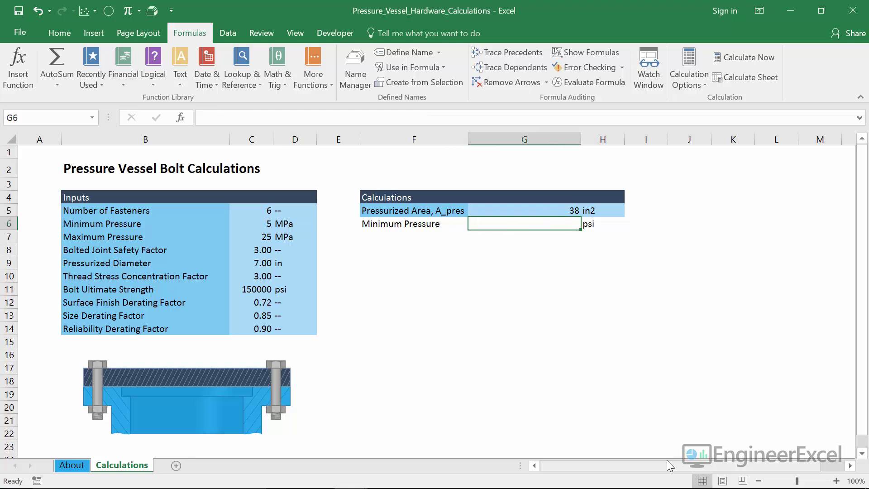
{"action": "type", "text": "=c"}
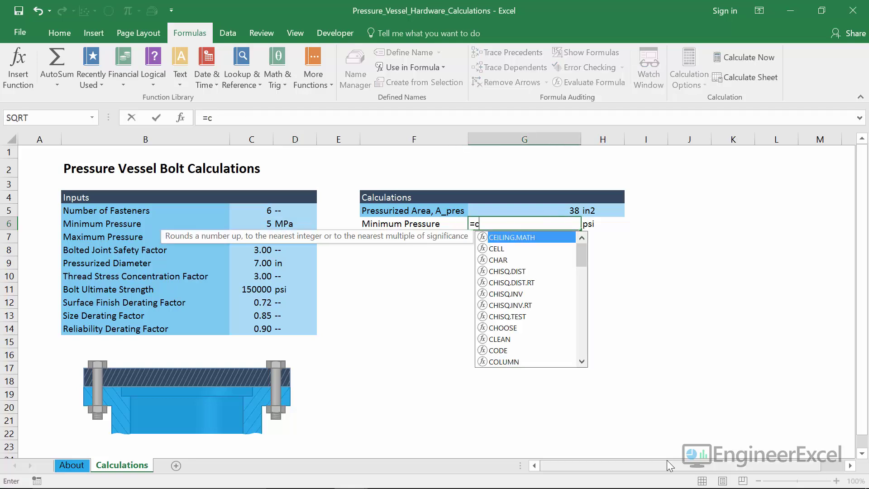
{"action": "type", "text": "onvert"}
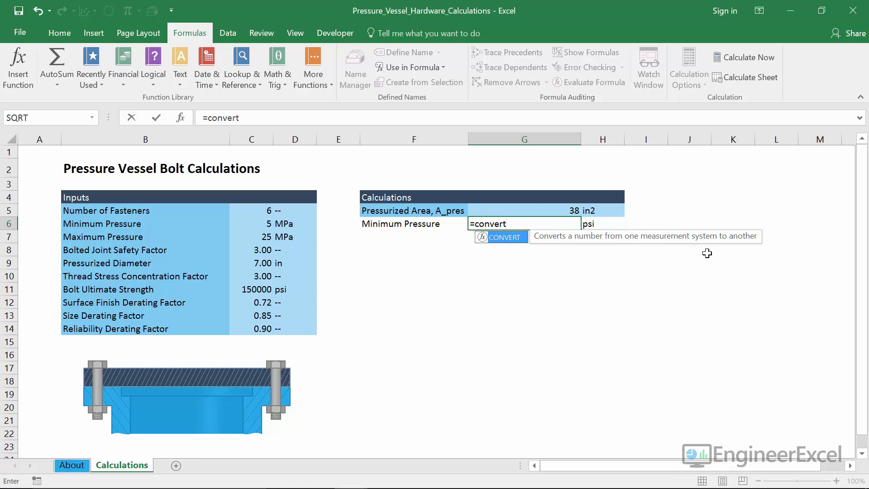
{"action": "type", "text": "("}
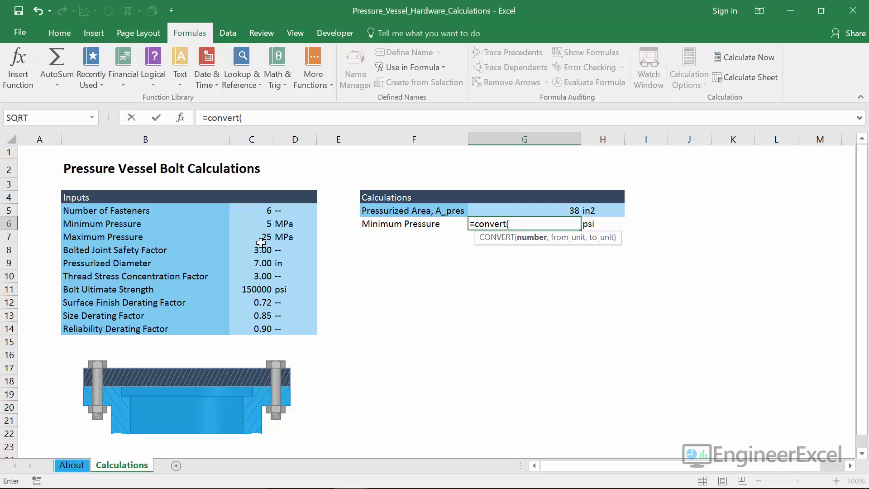
{"action": "left_click", "coordinate": [258, 224]}
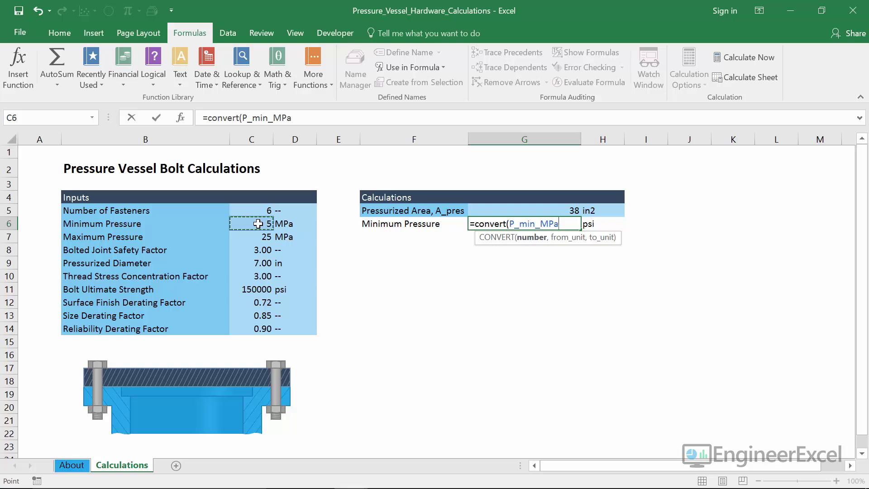
{"action": "type", "text": ","}
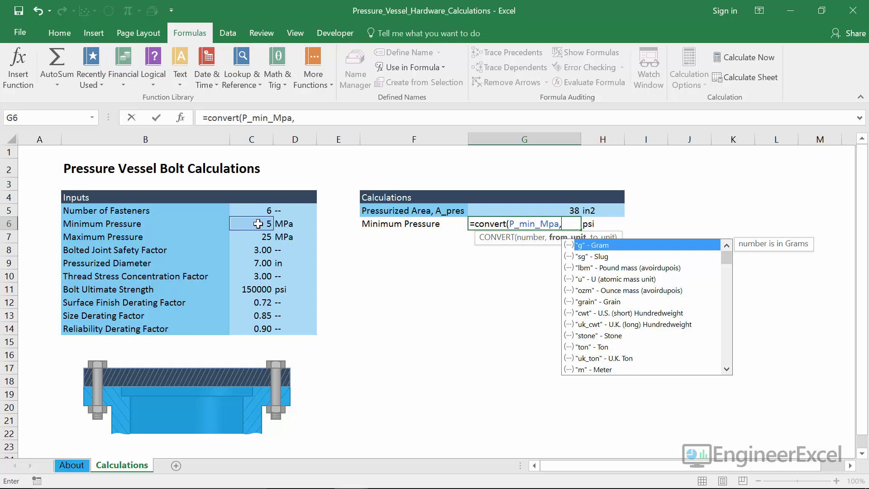
{"action": "type", "text": "\"Mpa\",\"psi"}
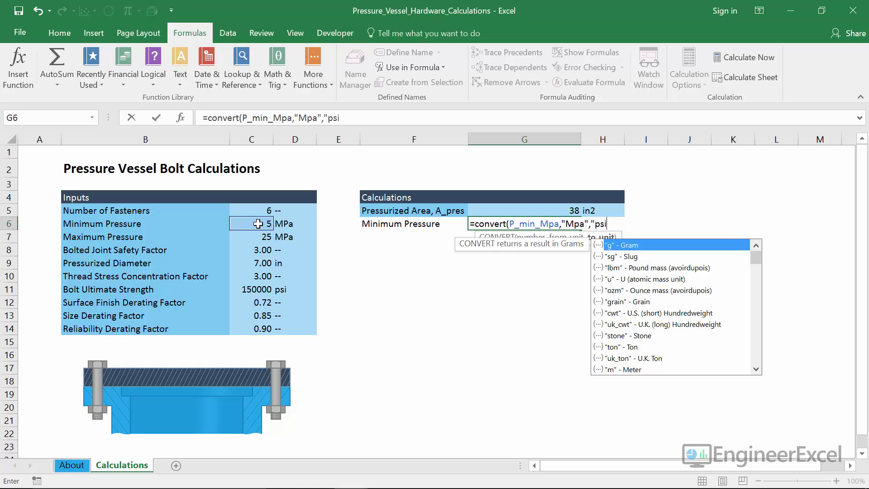
{"action": "type", "text": "\")"}
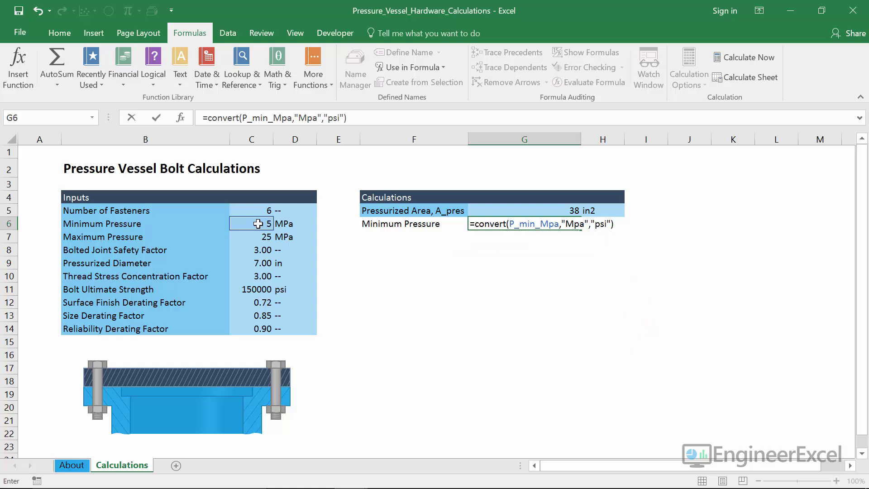
{"action": "key", "text": "Return"}
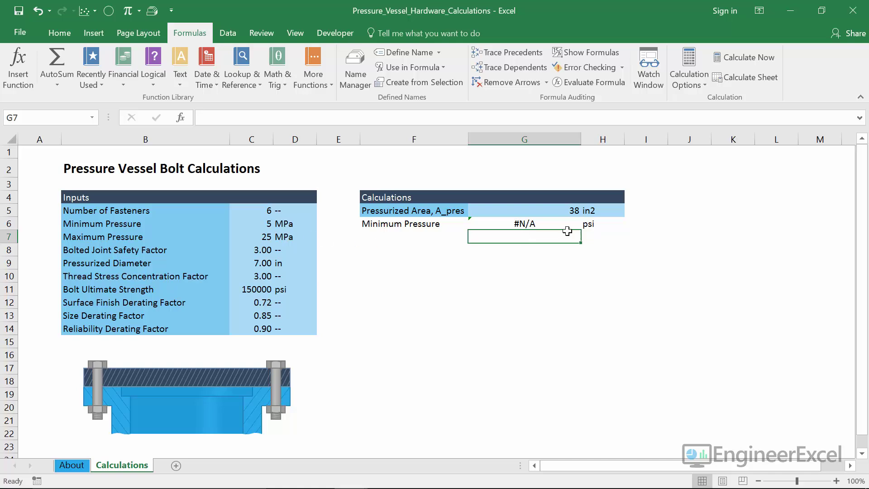
Correct the source unit in the Minimum Pressure CONVERT formula in G6 to "MPa".
{"action": "left_click", "coordinate": [556, 223]}
{"action": "double_click", "coordinate": [556, 224]}
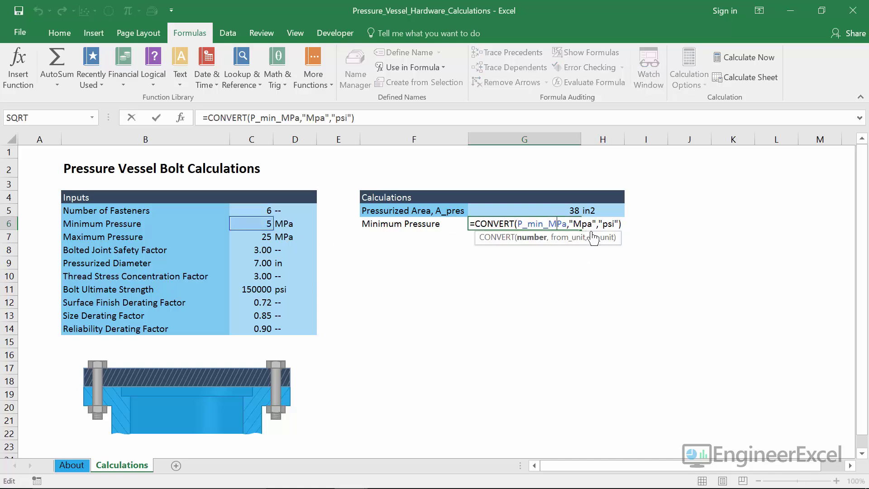
{"action": "left_click", "coordinate": [580, 224]}
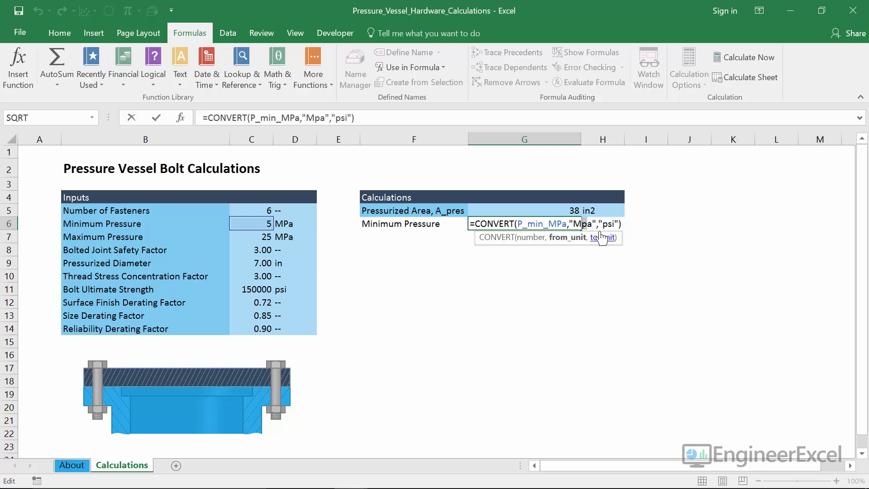
{"action": "type", "text": "P"}
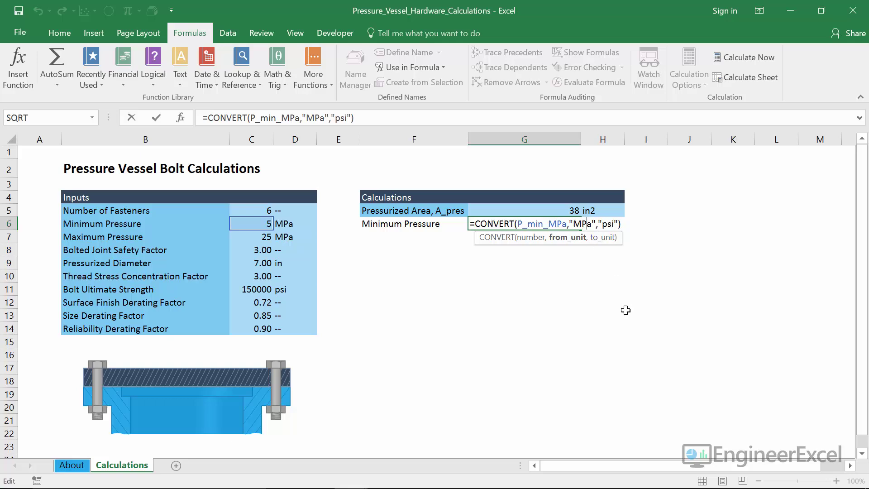
{"action": "key", "text": "Return"}
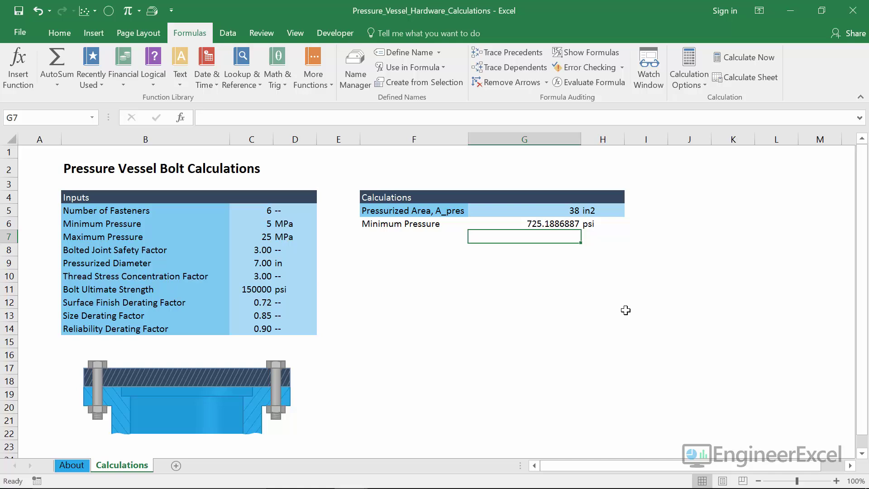
Replace the quoted units in the Minimum Pressure CONVERT formula in G6 with a reference to unit cell D6 as the source unit.
{"action": "double_click", "coordinate": [558, 224]}
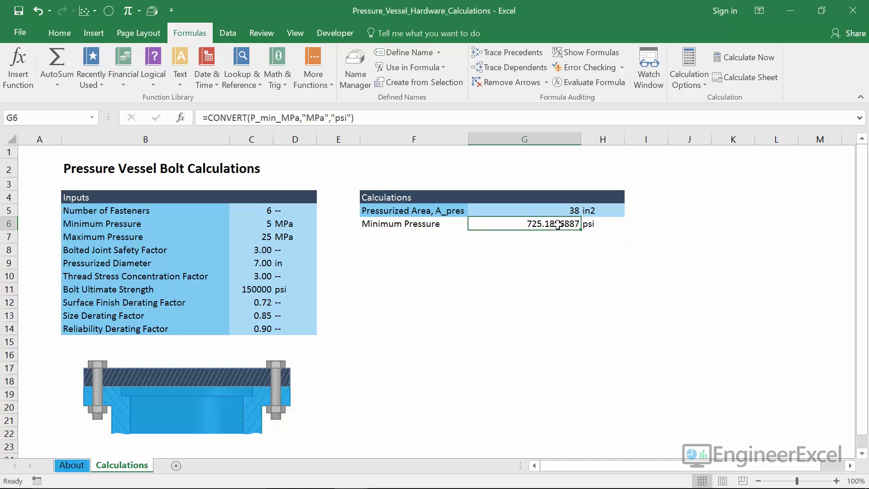
{"action": "left_click_drag", "start_coordinate": [569, 224], "coordinate": [618, 224]}
{"action": "key", "text": "Delete"}
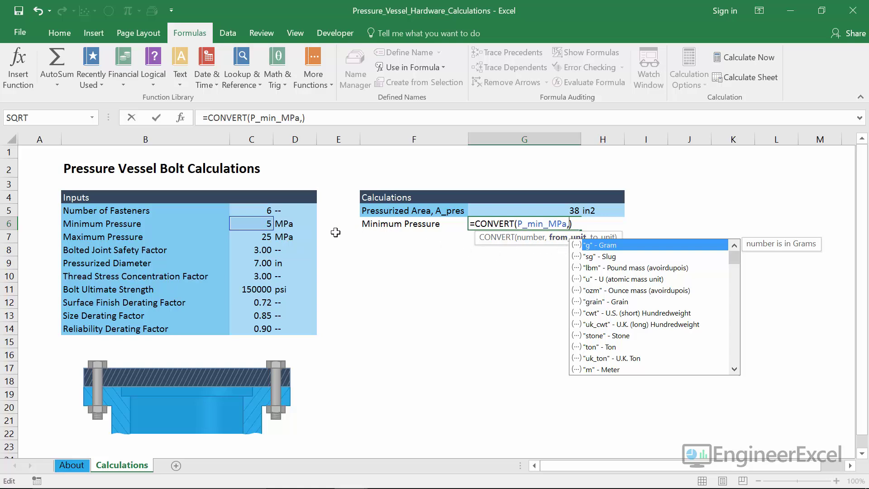
{"action": "left_click", "coordinate": [296, 225]}
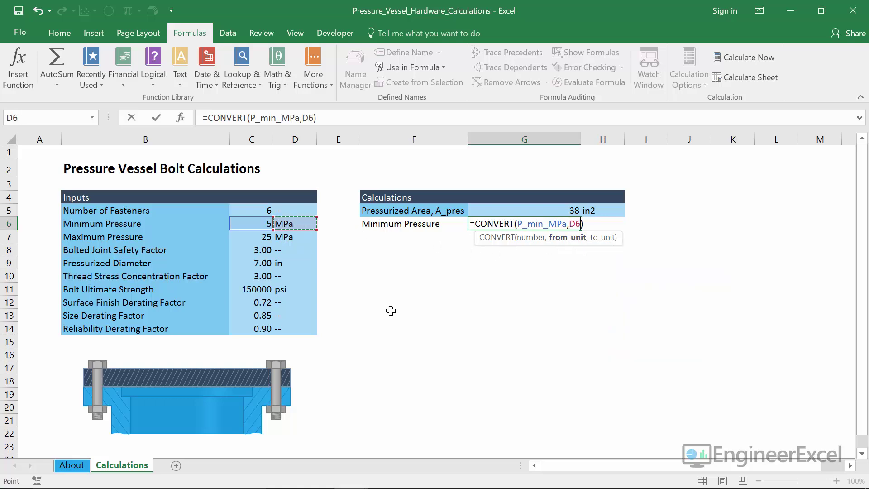
{"action": "type", "text": ","}
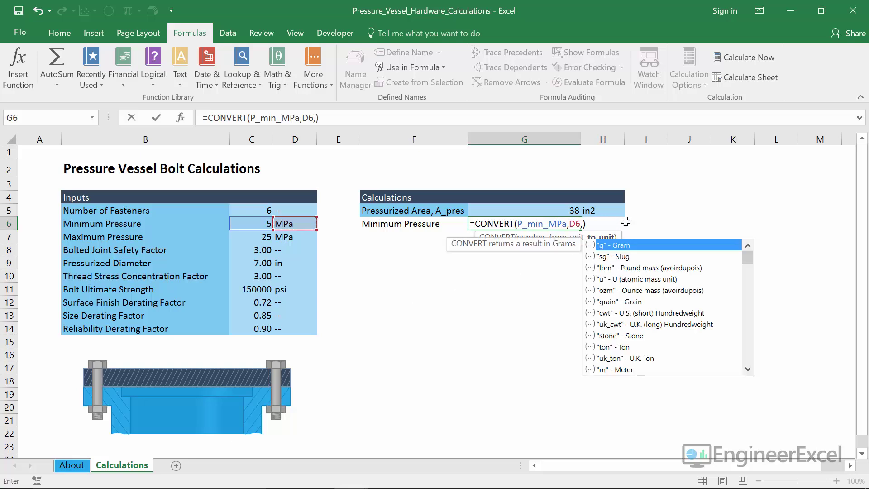
{"action": "key", "text": "Return"}
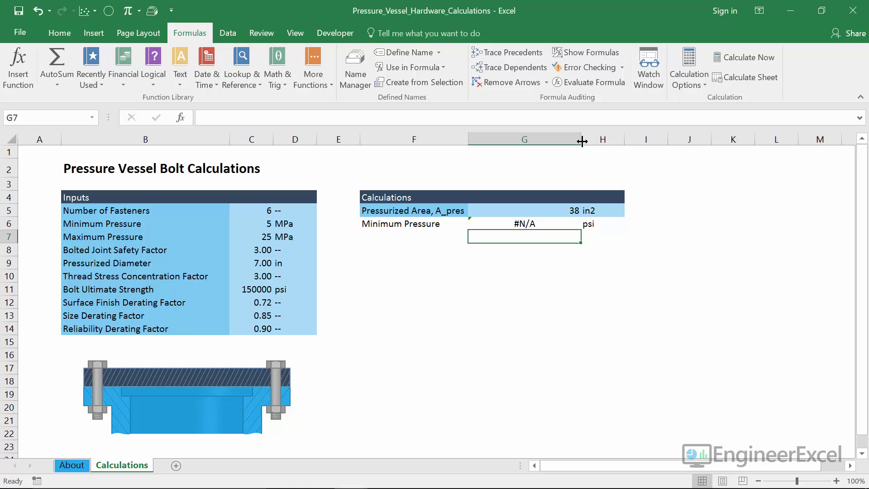
Widen column G and complete the G6 formula as =CONVERT(P_min_MPa,D6,H6), using H6 as the target unit.
{"action": "left_click_drag", "start_coordinate": [581, 139], "coordinate": [609, 140]}
{"action": "double_click", "coordinate": [568, 224]}
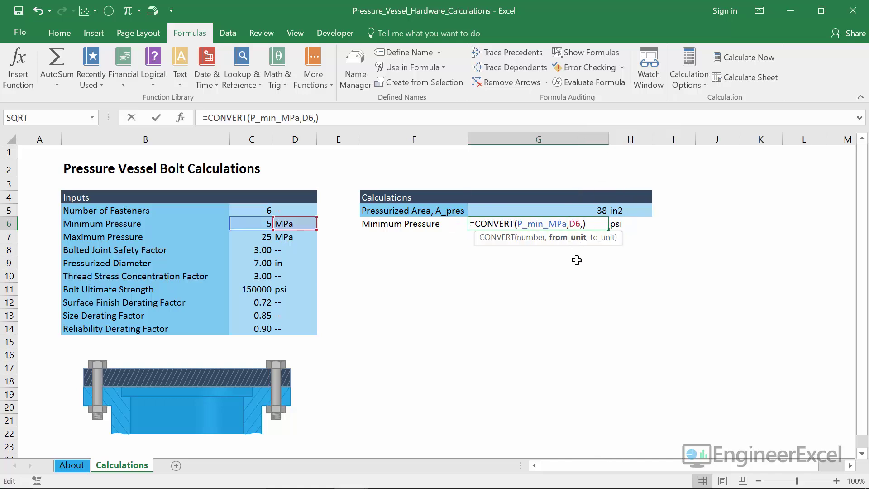
{"action": "type", "text": ","}
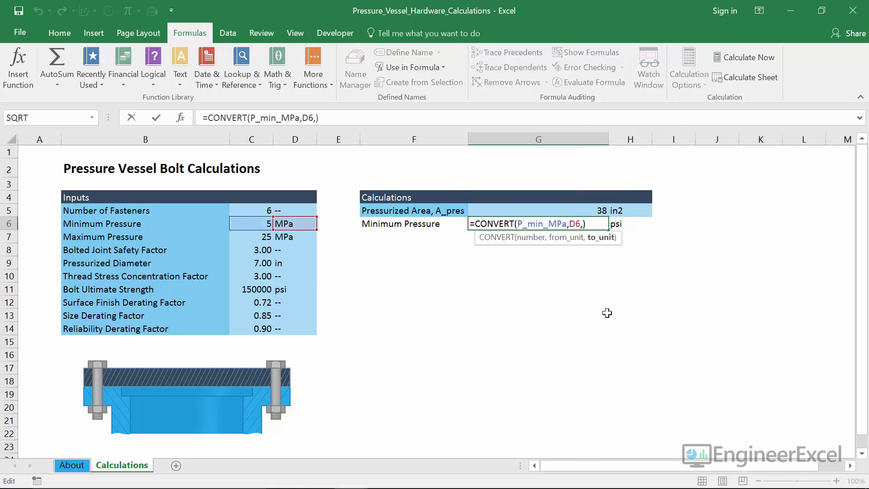
{"action": "left_click", "coordinate": [630, 225]}
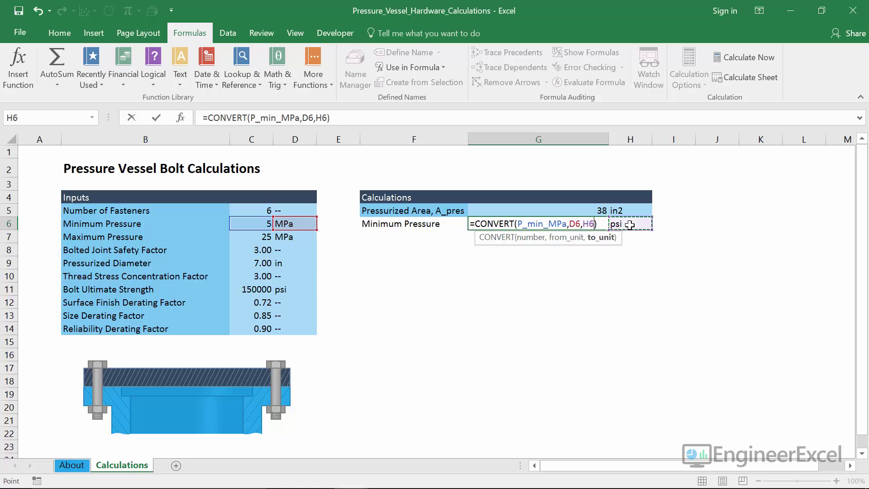
{"action": "key", "text": "Return"}
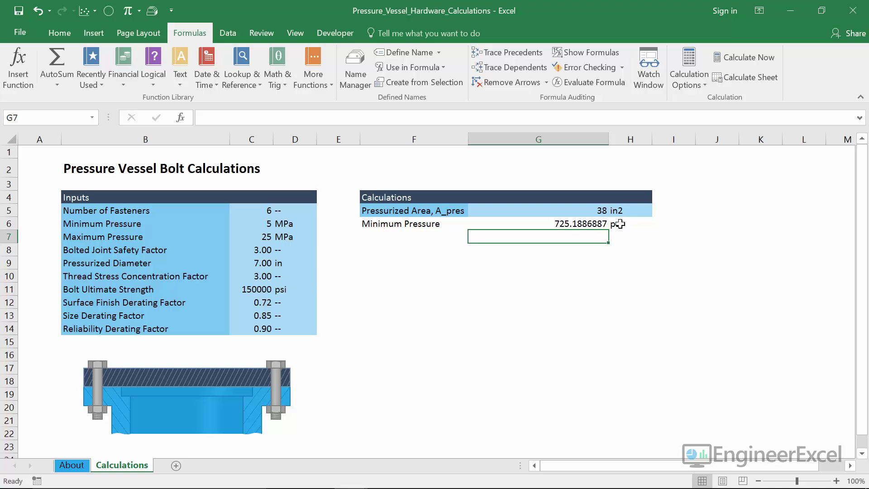
Format the calculated Minimum Pressure in G6 to show no decimal places.
{"action": "left_click", "coordinate": [607, 224]}
{"action": "left_click", "coordinate": [59, 33]}
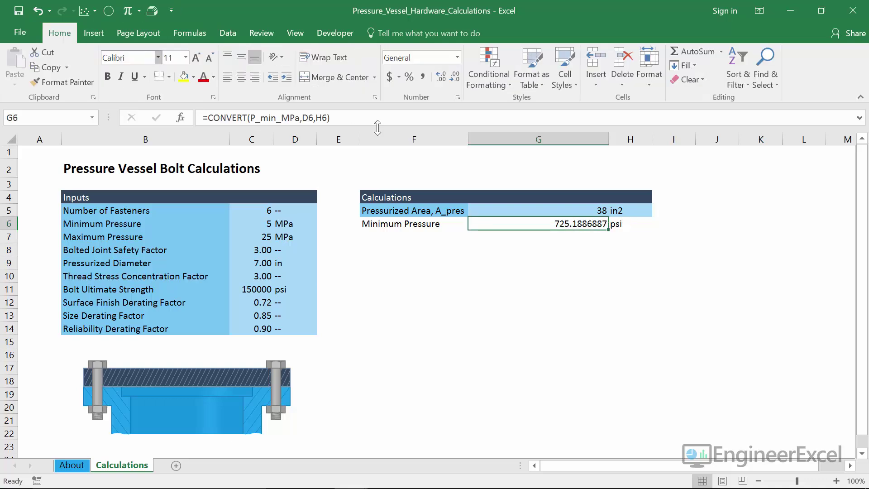
{"action": "left_click", "coordinate": [457, 78]}
{"action": "left_click", "coordinate": [456, 78]}
{"action": "left_click", "coordinate": [457, 78]}
{"action": "left_click", "coordinate": [456, 78]}
{"action": "left_click", "coordinate": [456, 78]}
{"action": "left_click", "coordinate": [457, 78]}
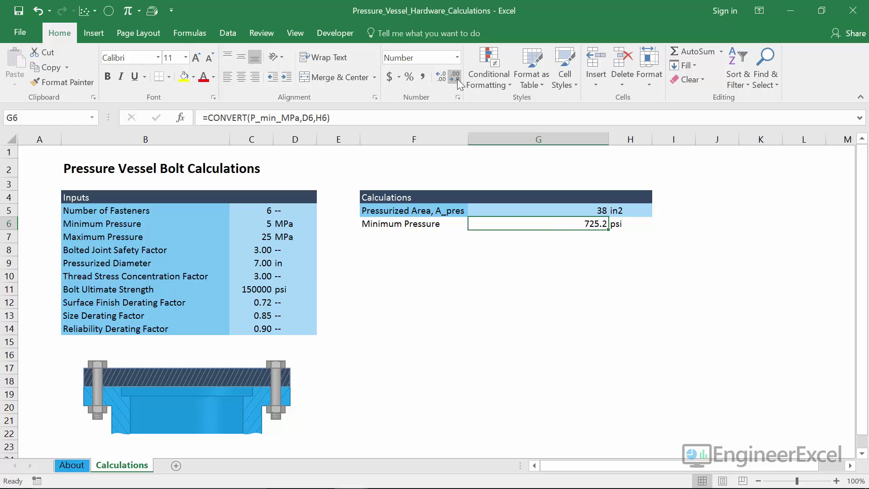
{"action": "left_click", "coordinate": [456, 78]}
Label cell F7 Maximum Pressure in the Calculations table.
{"action": "left_click", "coordinate": [437, 236]}
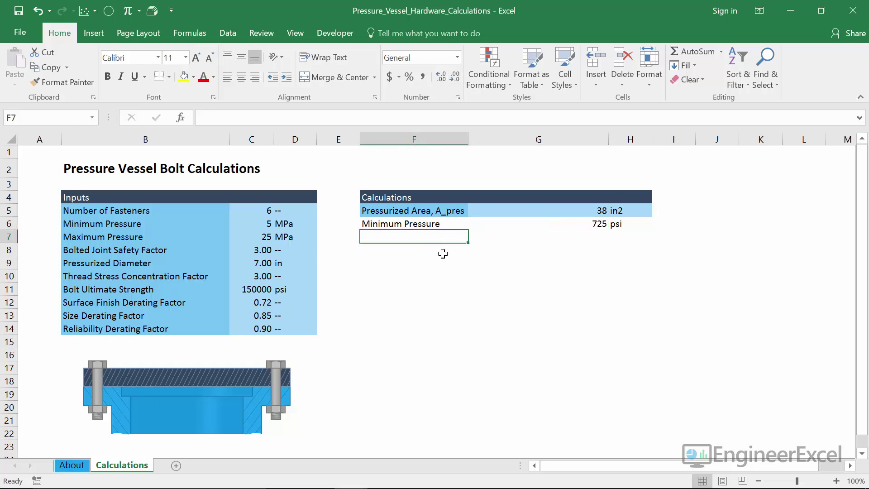
{"action": "type", "text": "M"}
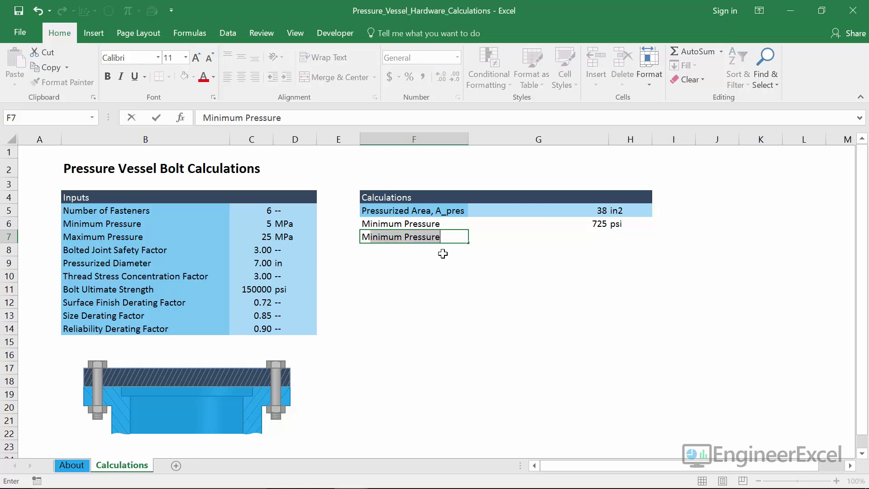
{"action": "type", "text": "aximum Pressure"}
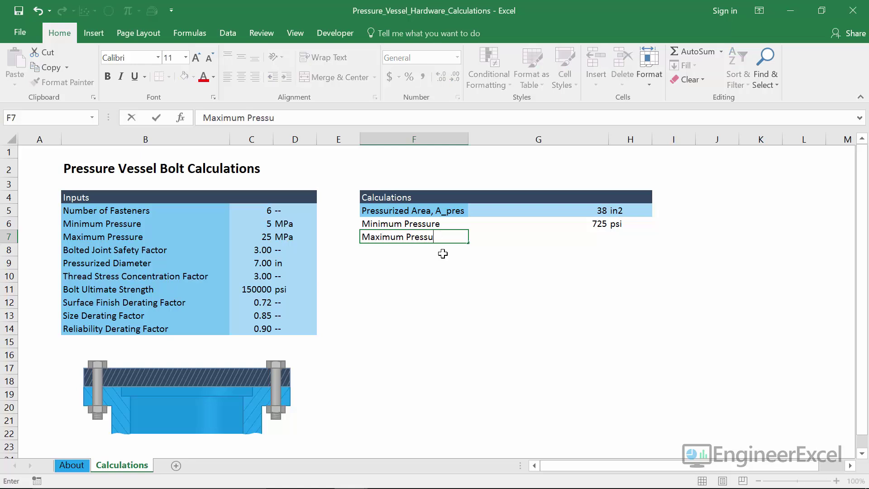
{"action": "key", "text": "Tab"}
Enter the formula =CONVERT(P_max_MPa,D7,H7) in G7, referencing the Maximum Pressure input and the two unit cells.
{"action": "type", "text": "=convert("}
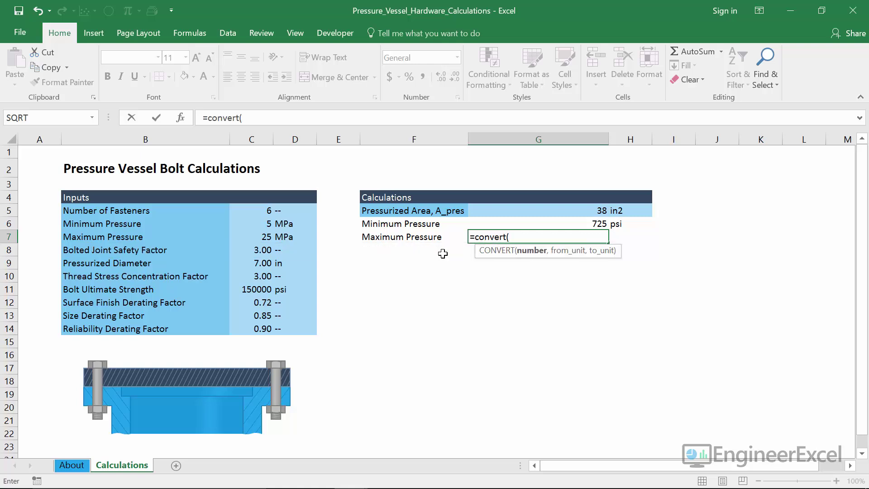
{"action": "left_click", "coordinate": [258, 238]}
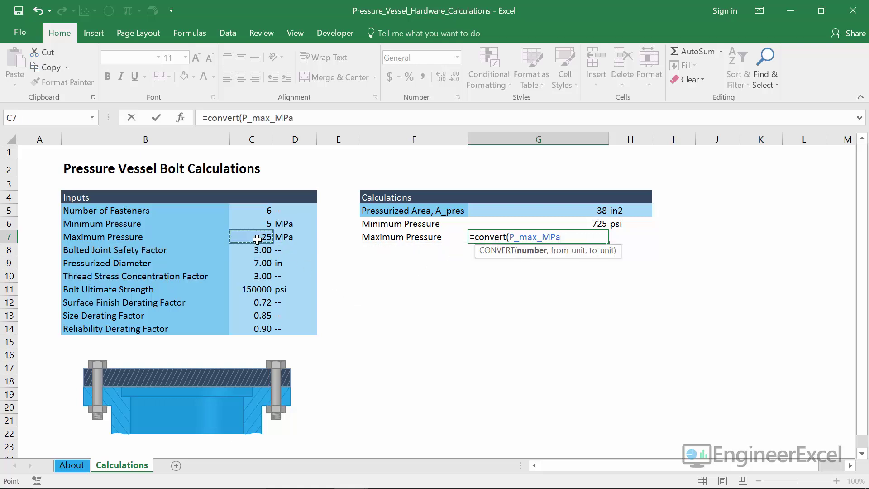
{"action": "type", "text": ","}
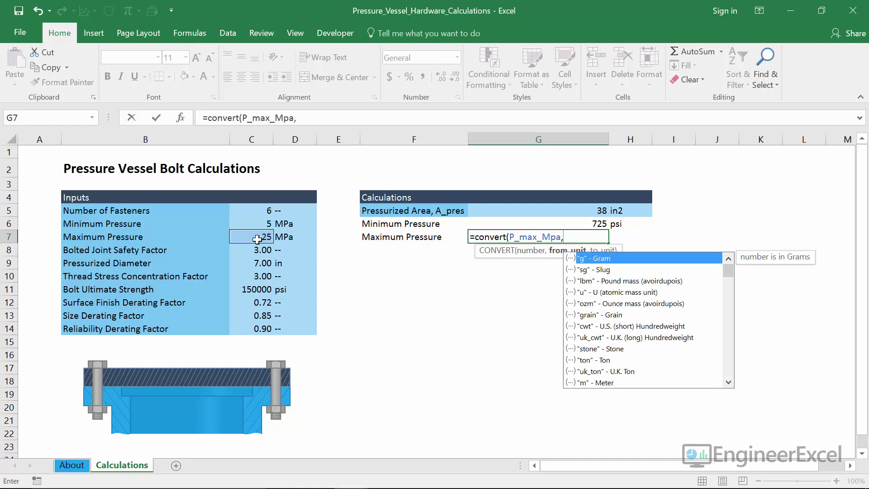
{"action": "left_click", "coordinate": [281, 237]}
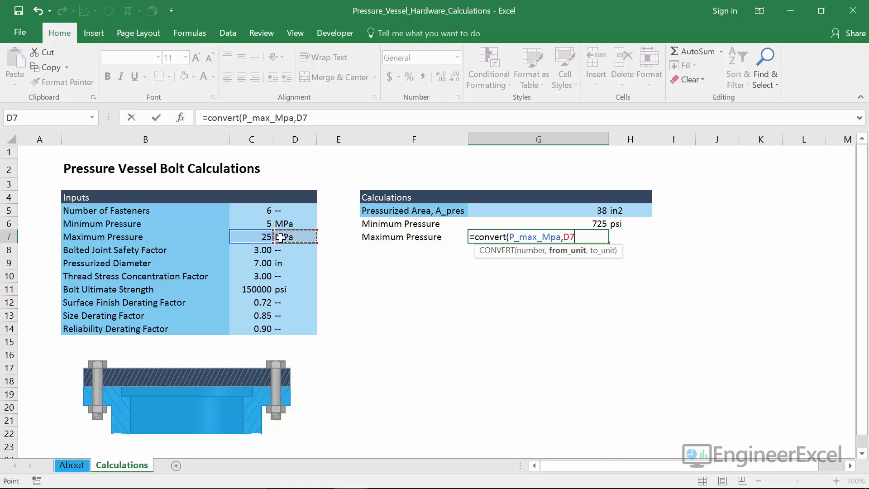
{"action": "type", "text": ","}
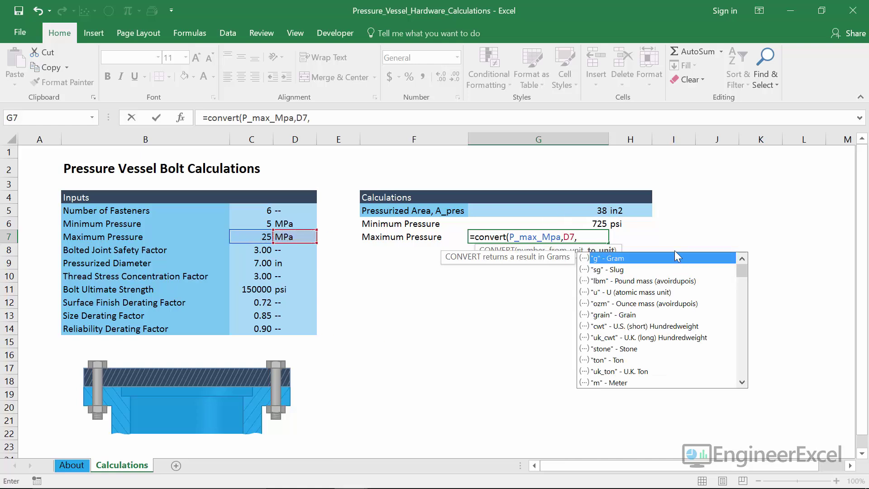
{"action": "left_click", "coordinate": [630, 239]}
{"action": "type", "text": ")"}
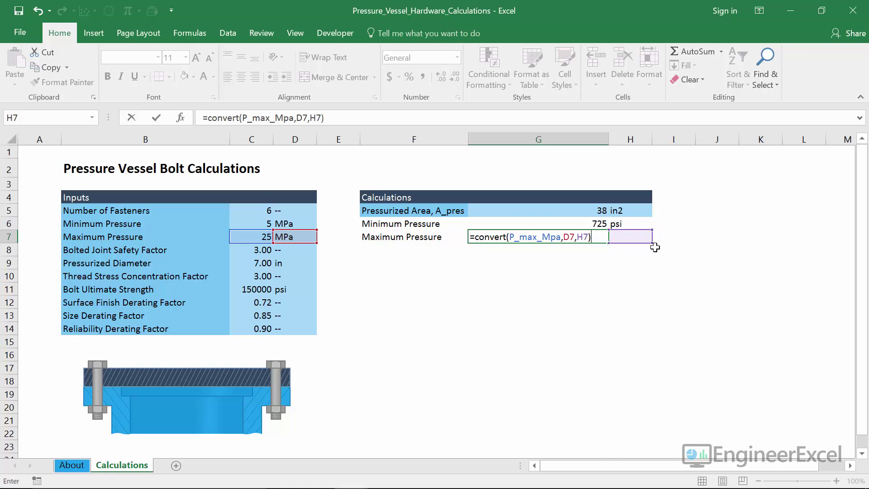
{"action": "key", "text": "Return"}
Enter psi as the unit of the calculated Maximum Pressure in cell H7.
{"action": "left_click", "coordinate": [628, 236]}
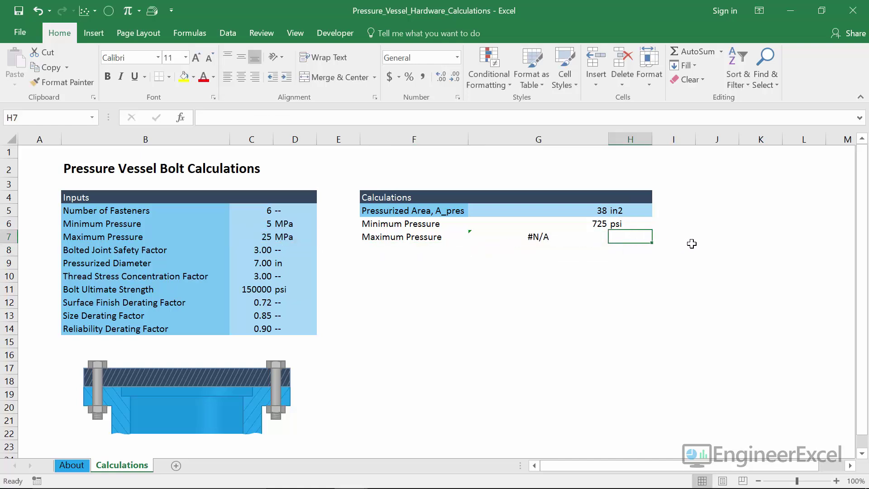
{"action": "type", "text": "psi"}
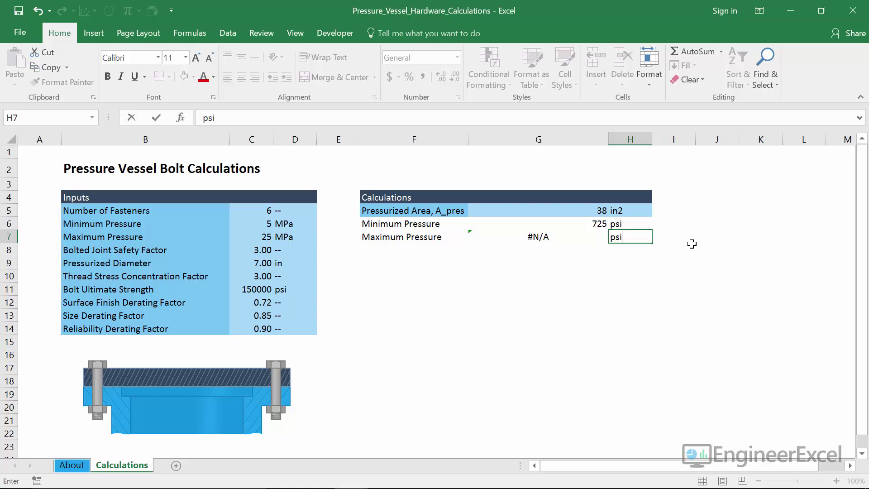
{"action": "key", "text": "Return"}
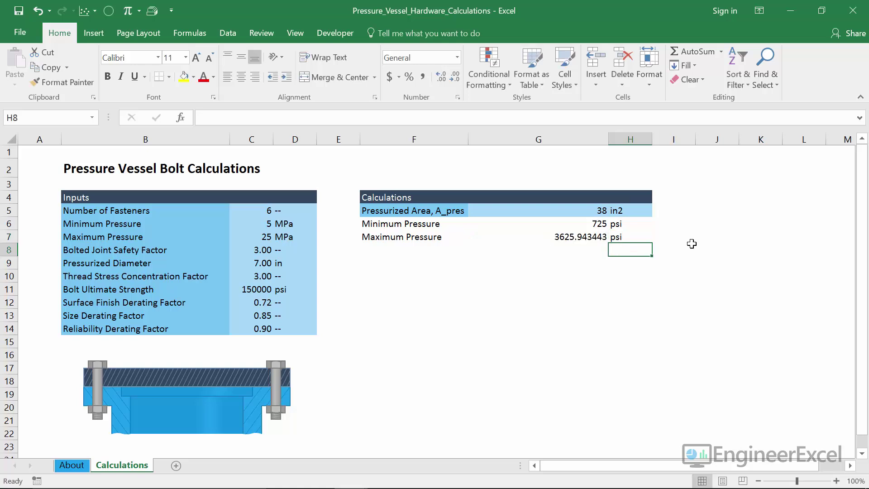
Format the calculated Maximum Pressure in G7 to show no decimal places.
{"action": "left_click", "coordinate": [579, 235]}
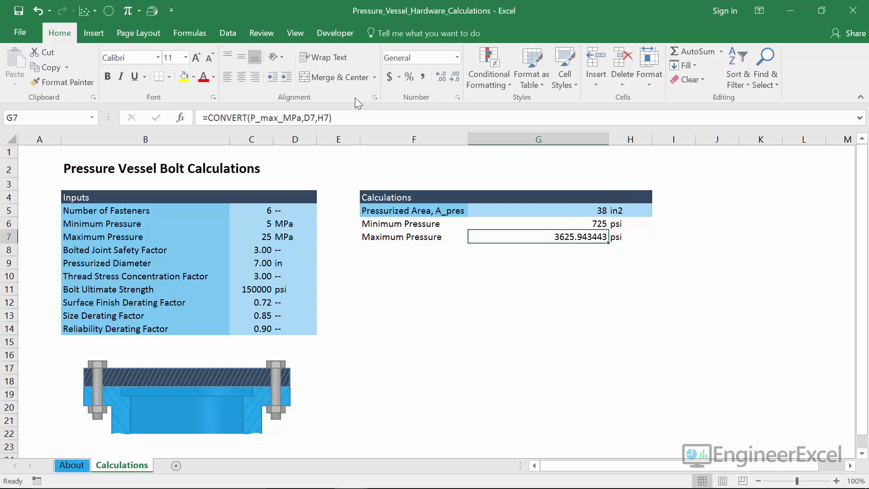
{"action": "left_click", "coordinate": [453, 79]}
{"action": "left_click", "coordinate": [452, 79]}
{"action": "left_click", "coordinate": [453, 79]}
{"action": "left_click", "coordinate": [452, 79]}
{"action": "left_click", "coordinate": [453, 79]}
{"action": "left_click", "coordinate": [452, 79]}
Name the calculated Minimum Pressure cell G6 P_min.
{"action": "left_click", "coordinate": [517, 225]}
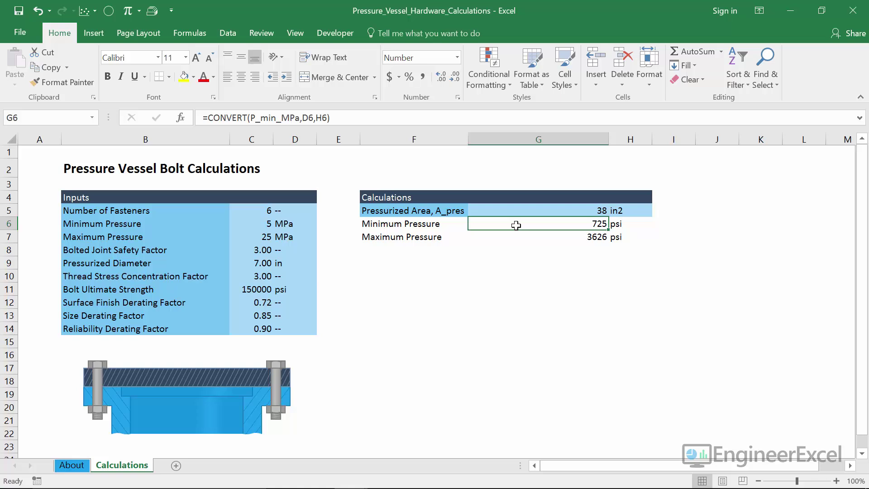
{"action": "left_click", "coordinate": [30, 116]}
{"action": "type", "text": "P_min"}
{"action": "key", "text": "Return"}
Name the calculated Maximum Pressure cell G7 P_max.
{"action": "double_click", "coordinate": [585, 235]}
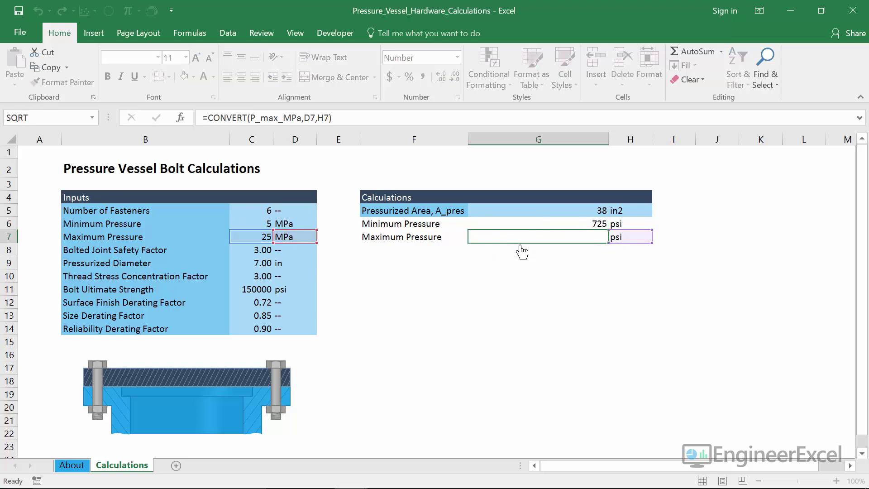
{"action": "key", "text": "Escape"}
{"action": "type", "text": "P_max"}
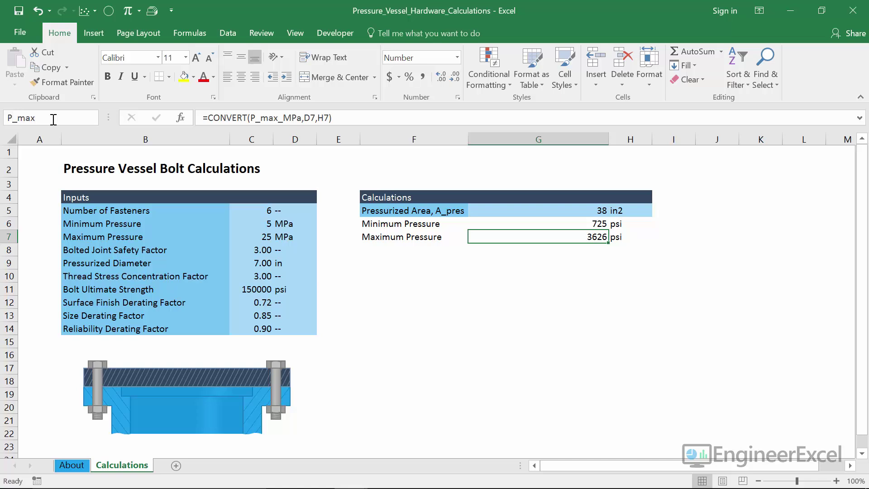
{"action": "key", "text": "Return"}
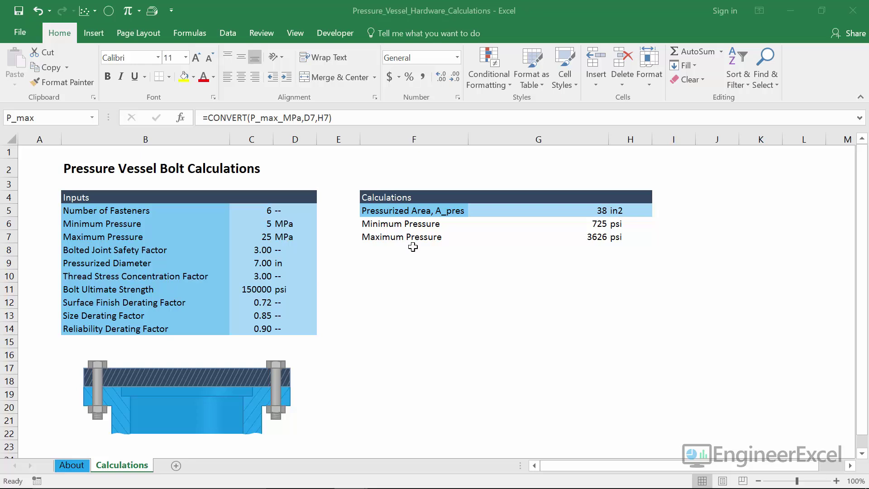
Label cell F8 "Minimum Force, Fmin" as a new row of the Calculations table.
{"action": "left_click", "coordinate": [389, 248]}
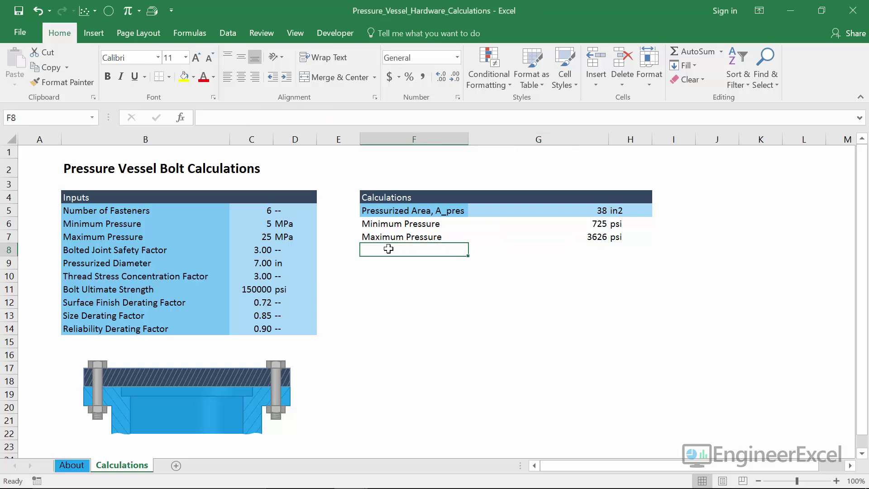
{"action": "type", "text": "Mini"}
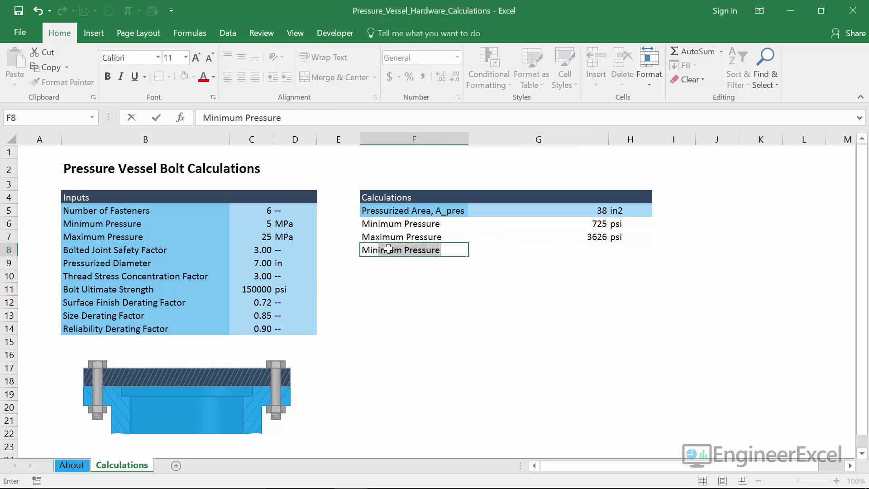
{"action": "type", "text": "mum Force, Fmin"}
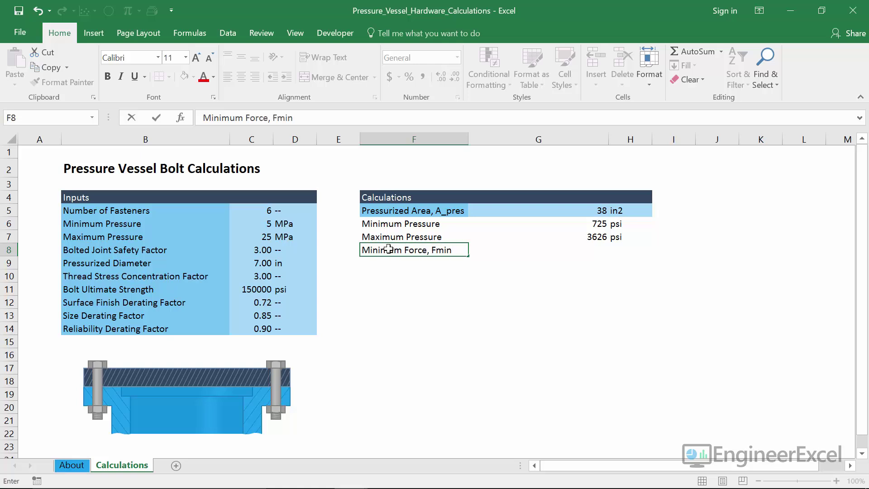
{"action": "key", "text": "Tab"}
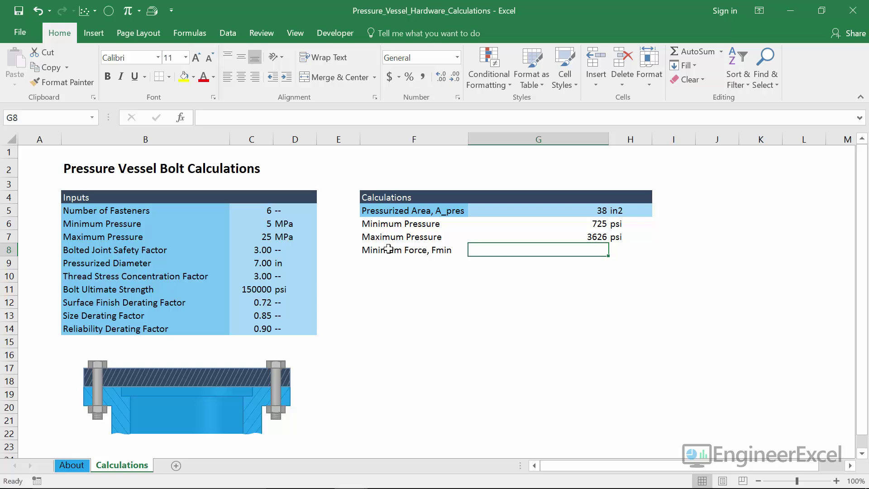
Calculate the Minimum Force in G8 with =A_pres*P_min and enter lbf as its unit in H8.
{"action": "type", "text": "=A_pres"}
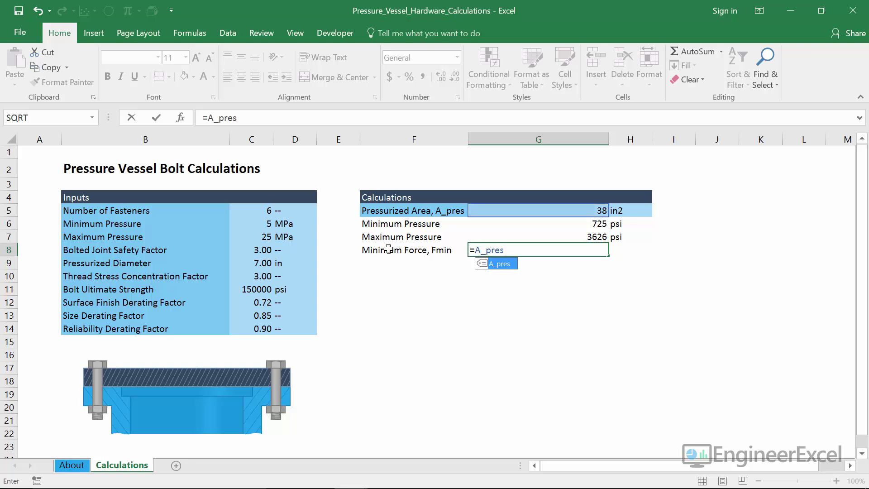
{"action": "type", "text": "*P_m"}
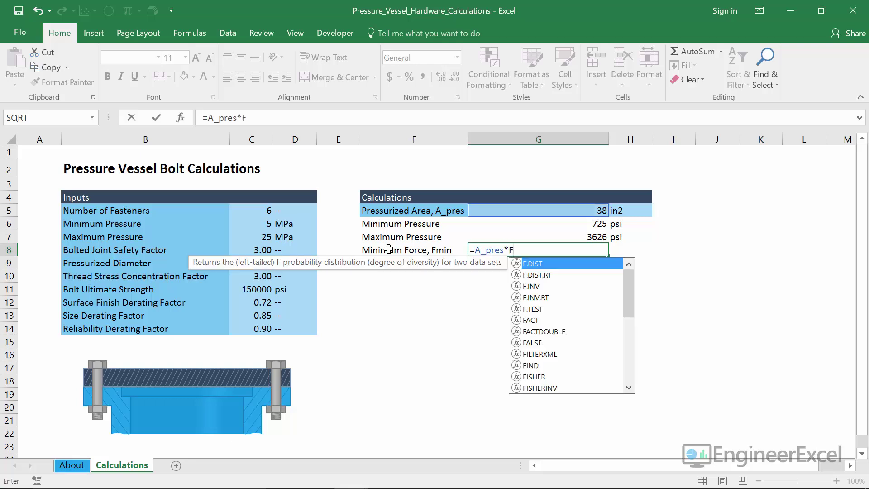
{"action": "type", "text": "in"}
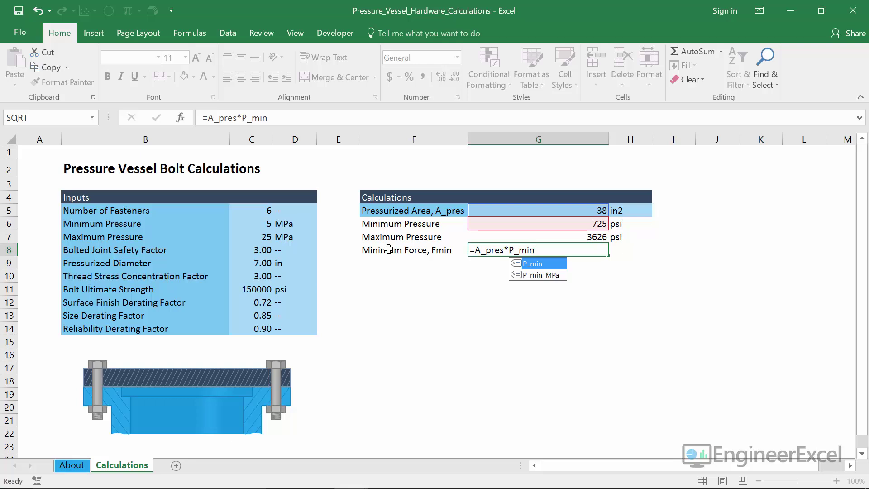
{"action": "key", "text": "Return"}
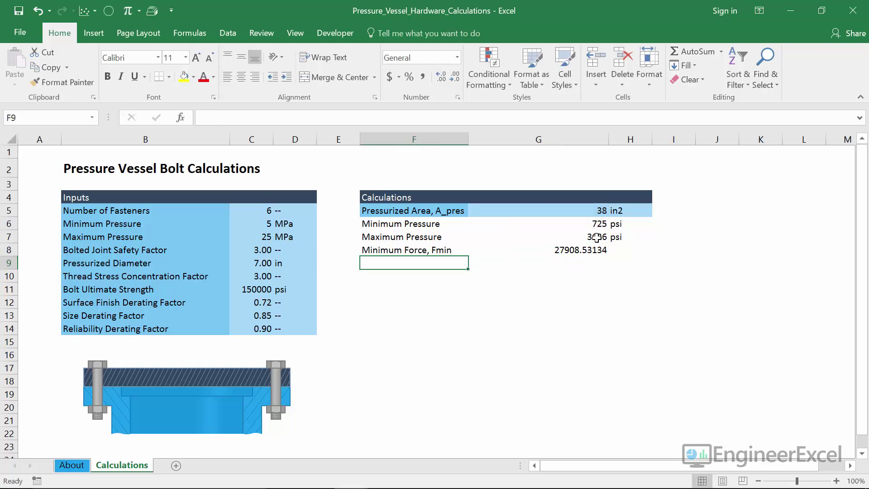
{"action": "left_click", "coordinate": [628, 250]}
{"action": "type", "text": "lbf"}
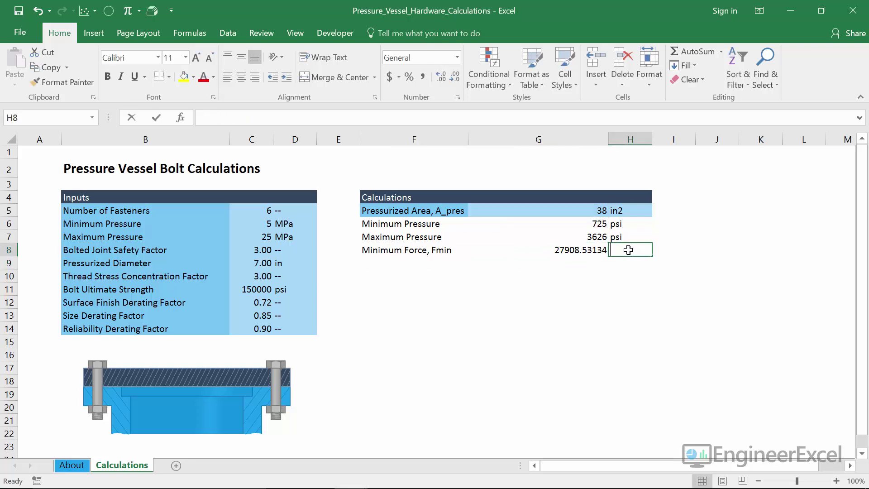
{"action": "key", "text": "Return"}
Format the Minimum Force value in G8 to show no decimal places.
{"action": "left_click", "coordinate": [587, 252]}
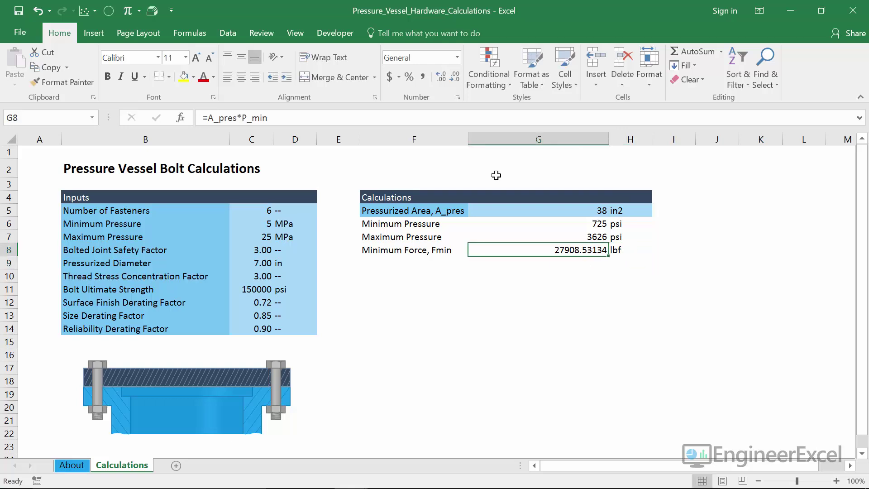
{"action": "left_click", "coordinate": [454, 77]}
{"action": "left_click", "coordinate": [455, 76]}
{"action": "left_click", "coordinate": [454, 76]}
{"action": "left_click", "coordinate": [454, 76]}
{"action": "left_click", "coordinate": [455, 77]}
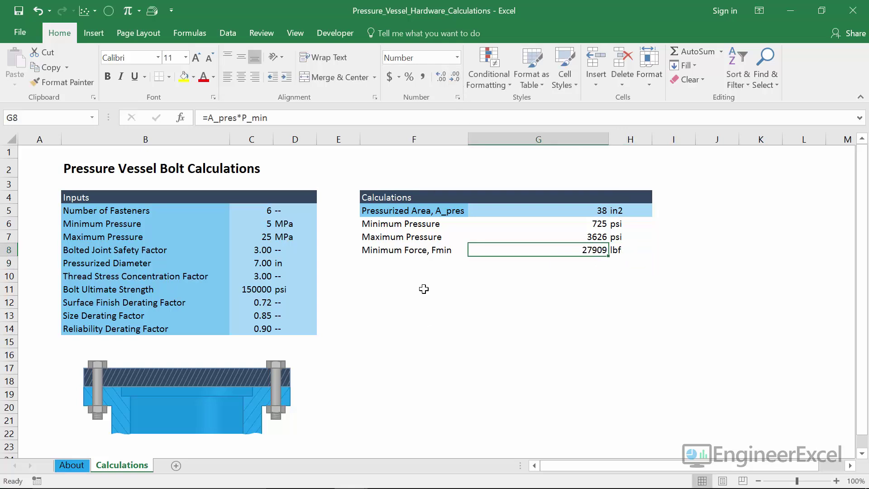
Label cell F9 "Maximum Force, Fmax" below the Minimum Force row.
{"action": "left_click", "coordinate": [419, 263]}
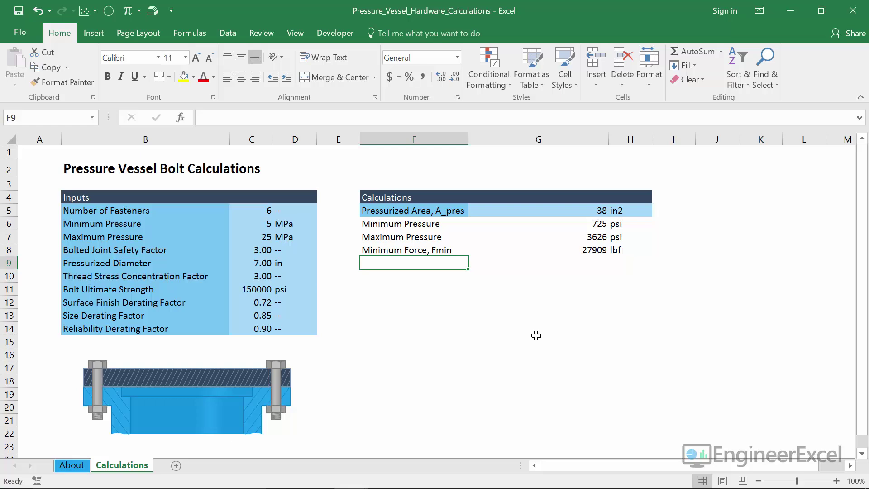
{"action": "type", "text": "Maximum F"}
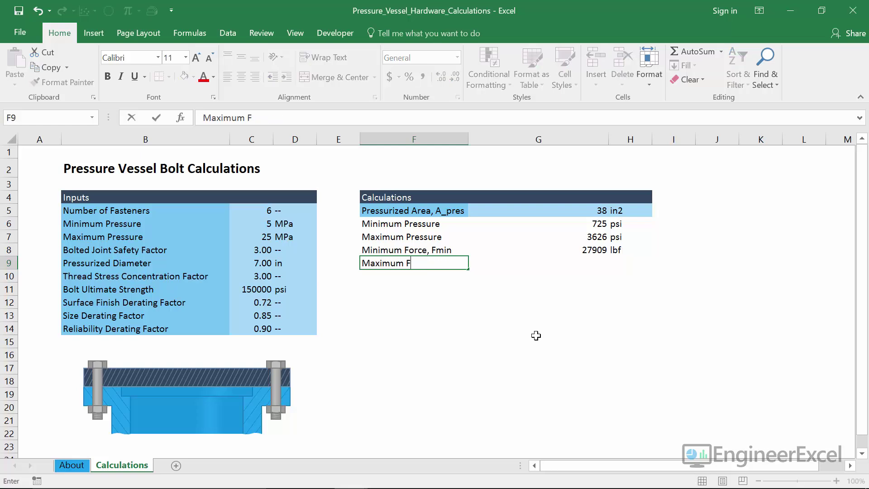
{"action": "type", "text": "orce, Fmax"}
{"action": "key", "text": "Tab"}
Calculate the Maximum Force in G9 with =A_pres*P_max and enter lbf as its unit in H9.
{"action": "type", "text": "=A"}
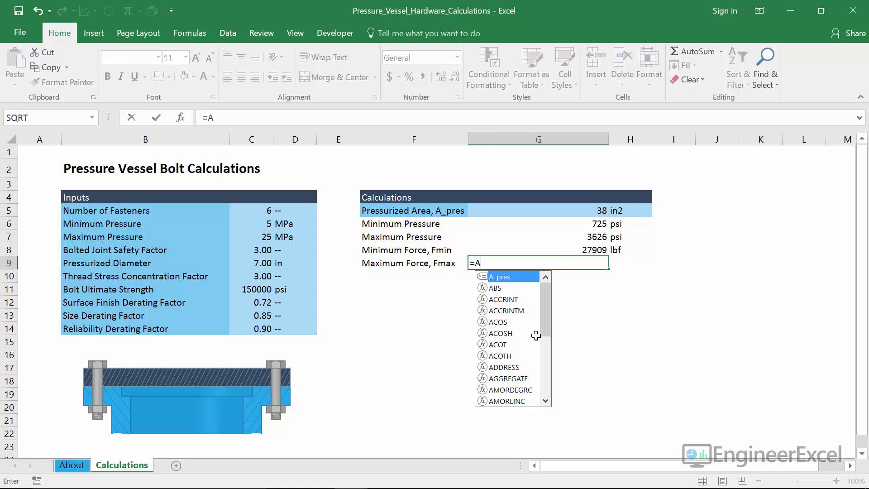
{"action": "type", "text": "_pres"}
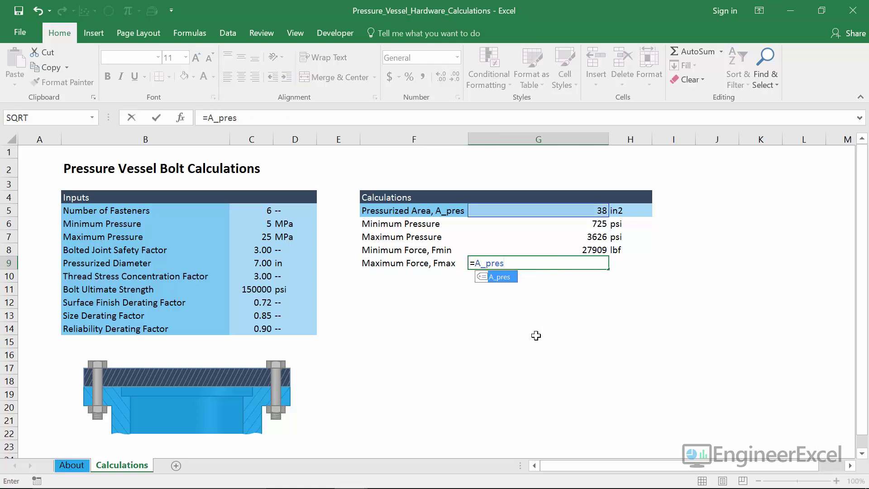
{"action": "type", "text": "*P_max"}
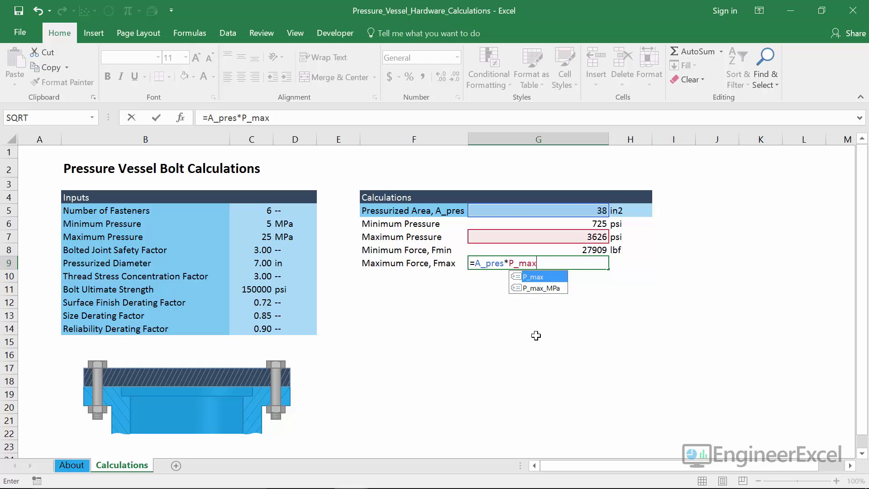
{"action": "key", "text": "Tab"}
{"action": "key", "text": "Tab"}
{"action": "type", "text": "lbf"}
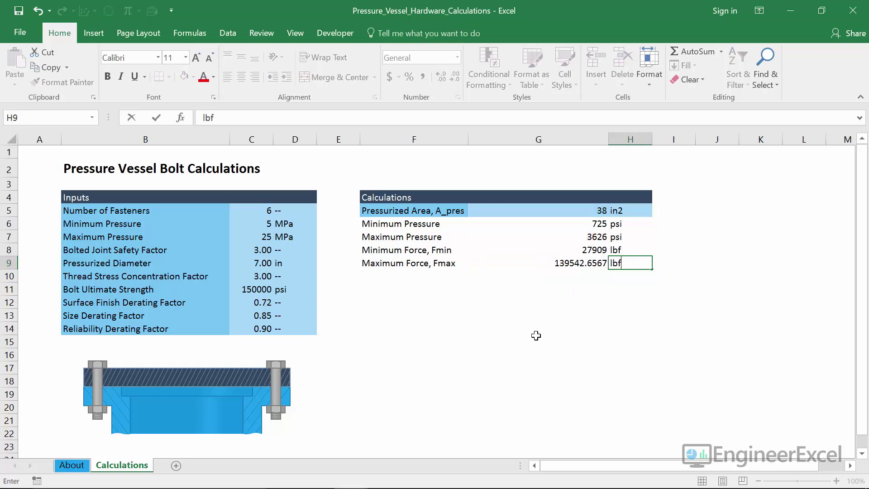
{"action": "key", "text": "Return"}
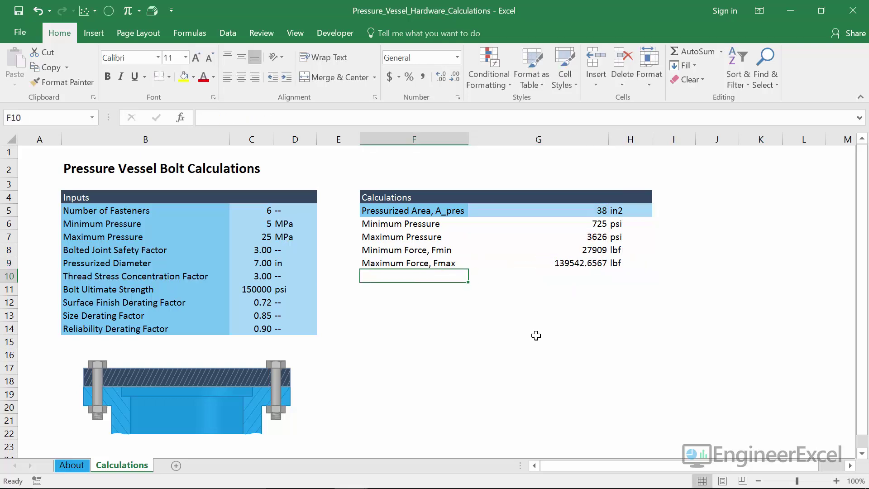
Name the Minimum Force cell G8 F_min.
{"action": "left_click", "coordinate": [578, 249]}
{"action": "left_click", "coordinate": [64, 117]}
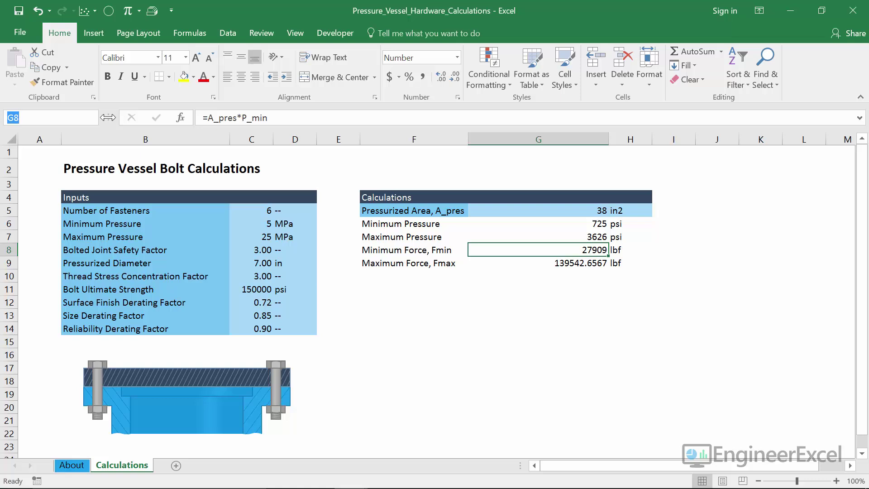
{"action": "type", "text": "F_min"}
{"action": "key", "text": "Return"}
{"action": "key", "text": "Return"}
Name the Maximum Force cell G9 F_max.
{"action": "left_click", "coordinate": [81, 119]}
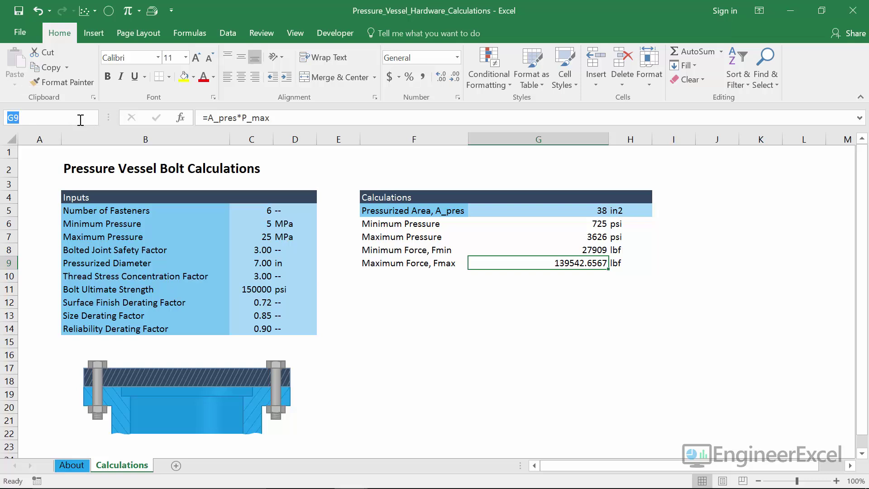
{"action": "type", "text": "F_max"}
{"action": "key", "text": "Return"}
{"action": "key", "text": "Return"}
Format the Maximum Force value in G9 to show no decimal places.
{"action": "left_click", "coordinate": [588, 262]}
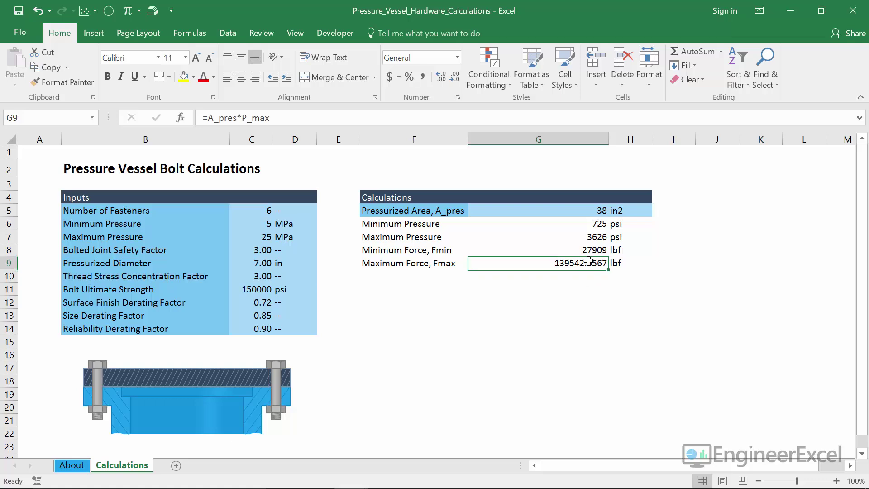
{"action": "left_click", "coordinate": [454, 77]}
{"action": "left_click", "coordinate": [454, 77]}
{"action": "left_click", "coordinate": [454, 77]}
{"action": "left_click", "coordinate": [454, 77]}
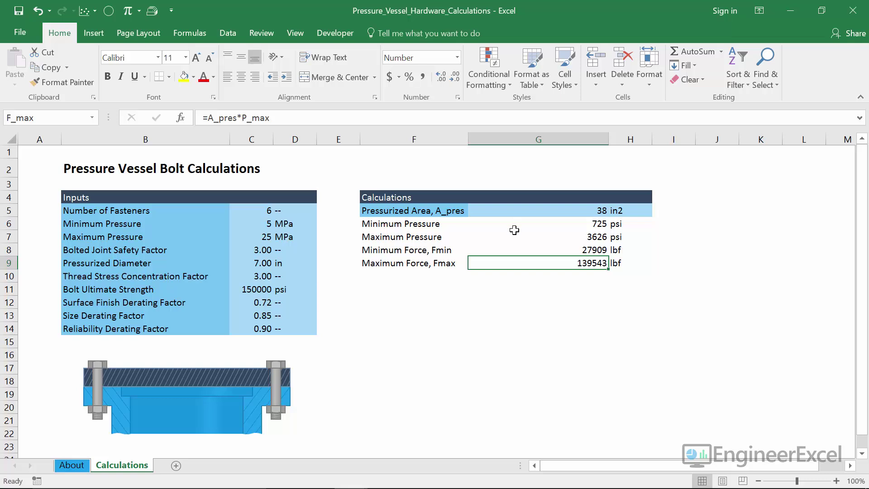
Label cell F10 "Bolt Endurance Strength, Se" and autofit column F to its contents.
{"action": "left_click", "coordinate": [416, 277]}
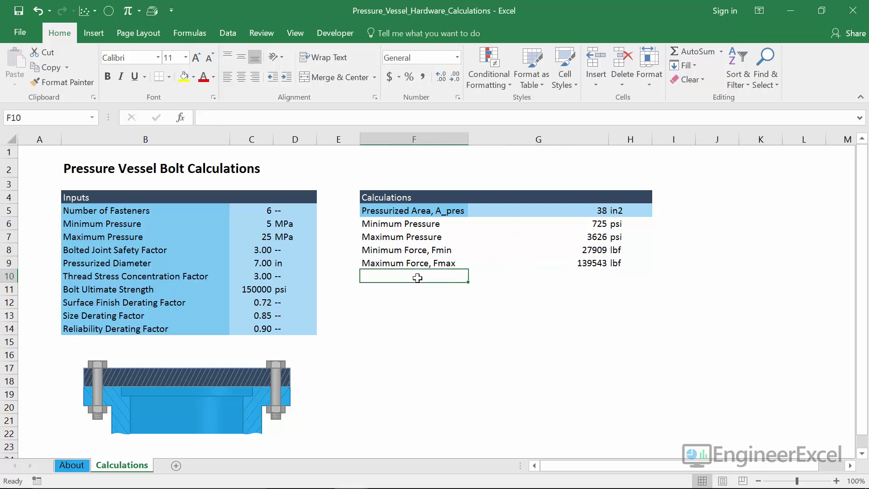
{"action": "type", "text": "Bolt Endu"}
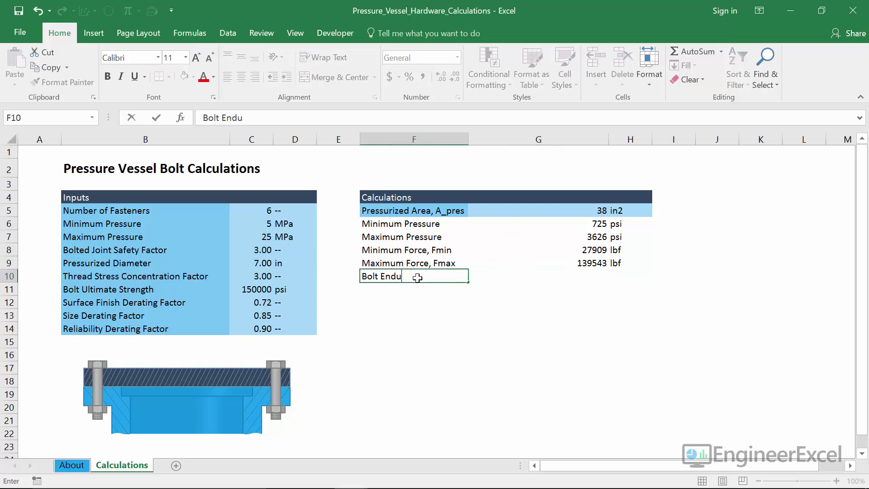
{"action": "type", "text": "rance Strength, Se"}
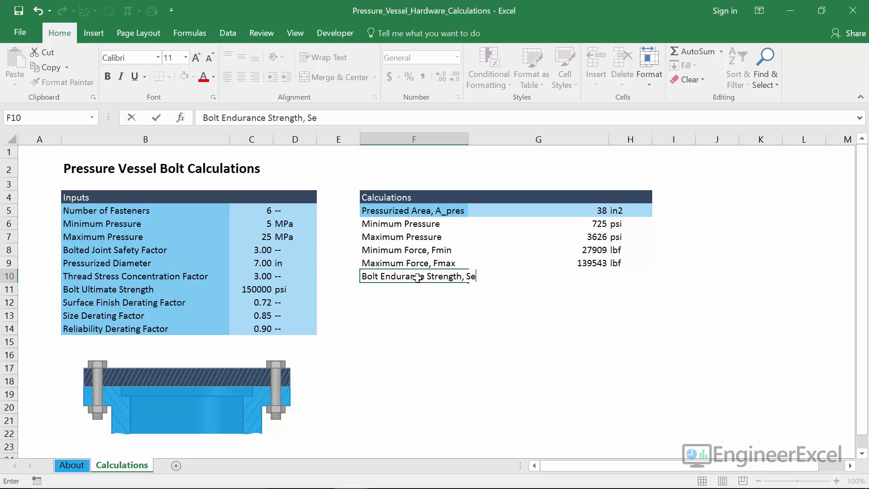
{"action": "key", "text": "Tab"}
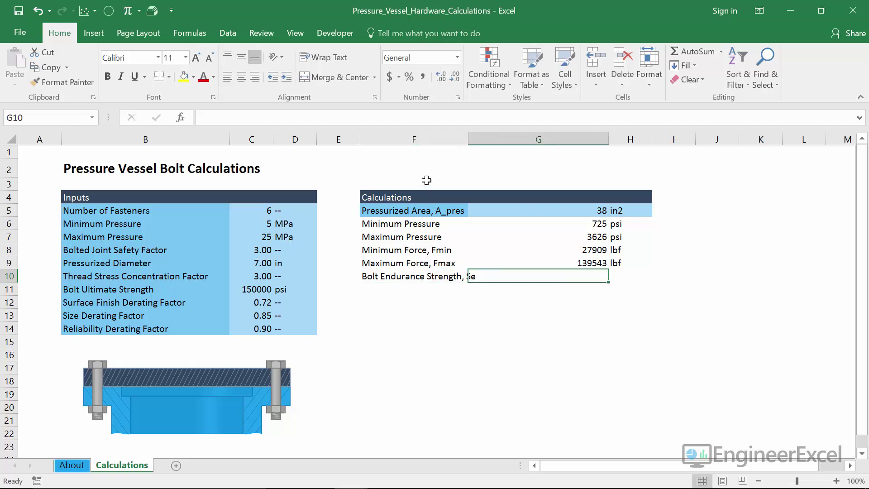
{"action": "double_click", "coordinate": [468, 139]}
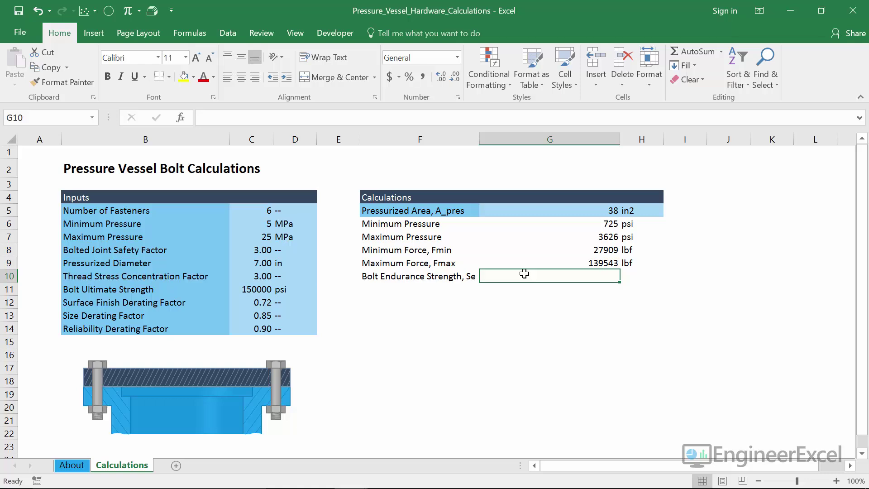
Calculate the Bolt Endurance Strength in G10 with =0.5*Su*Ka*Kb*Kc and enter psi as its unit in H10.
{"action": "type", "text": "="}
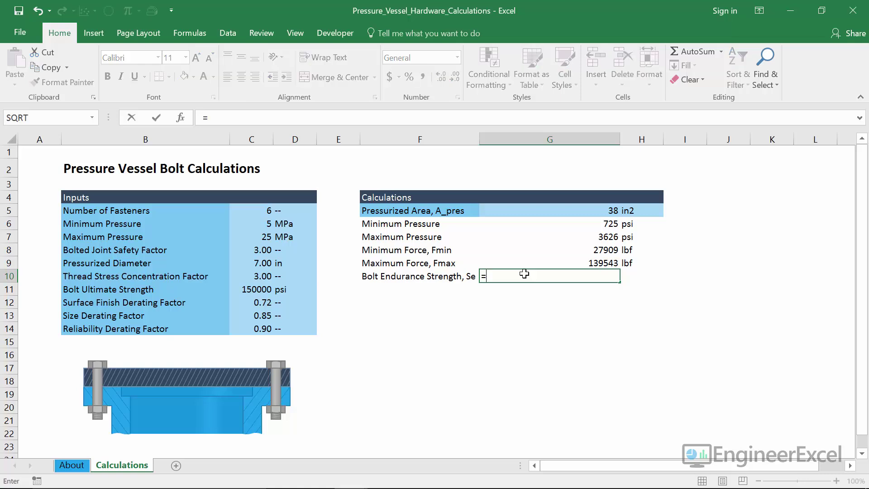
{"action": "type", "text": "0.5*Su"}
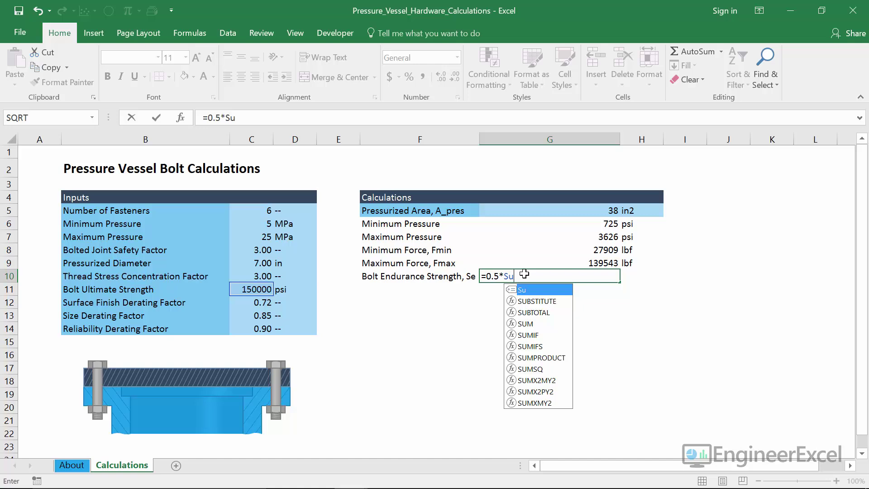
{"action": "type", "text": "*Ka"}
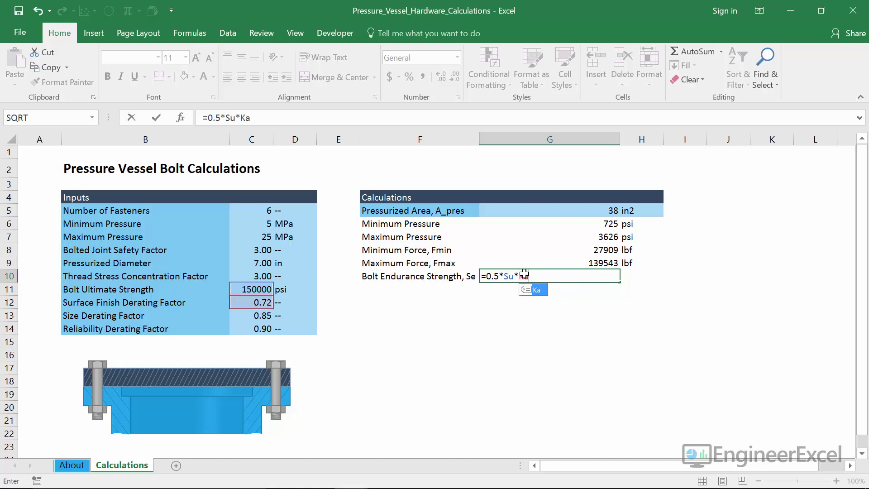
{"action": "type", "text": "*Kb*"}
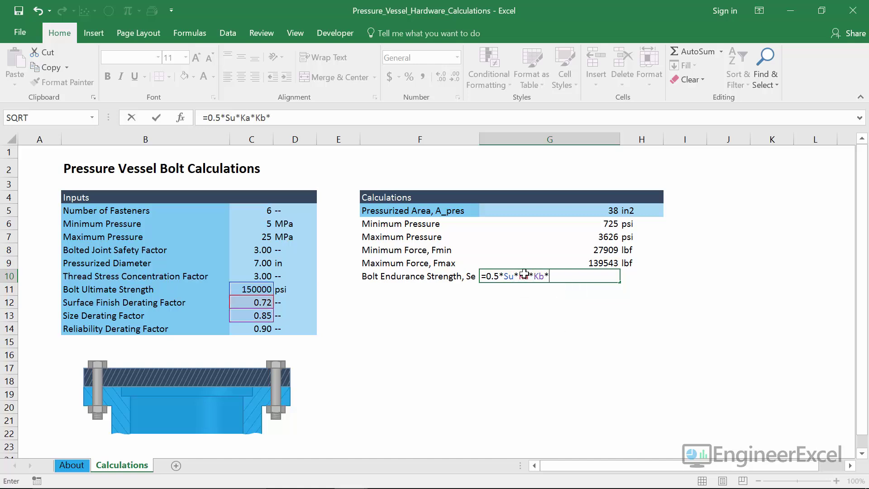
{"action": "type", "text": "kc"}
{"action": "key", "text": "Return"}
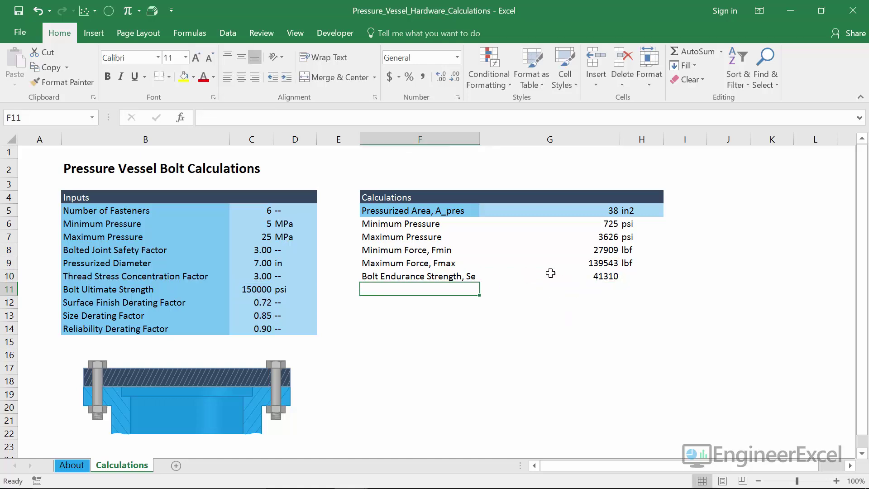
{"action": "left_click", "coordinate": [651, 280]}
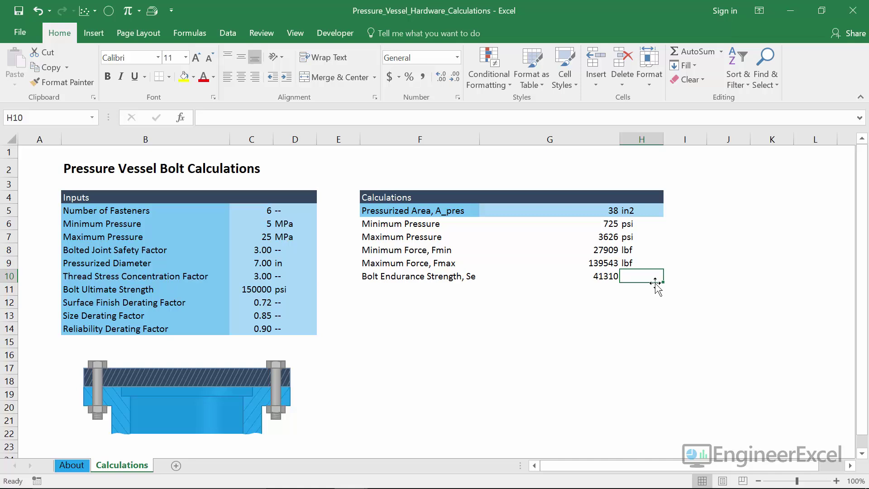
{"action": "type", "text": "psi"}
{"action": "key", "text": "Return"}
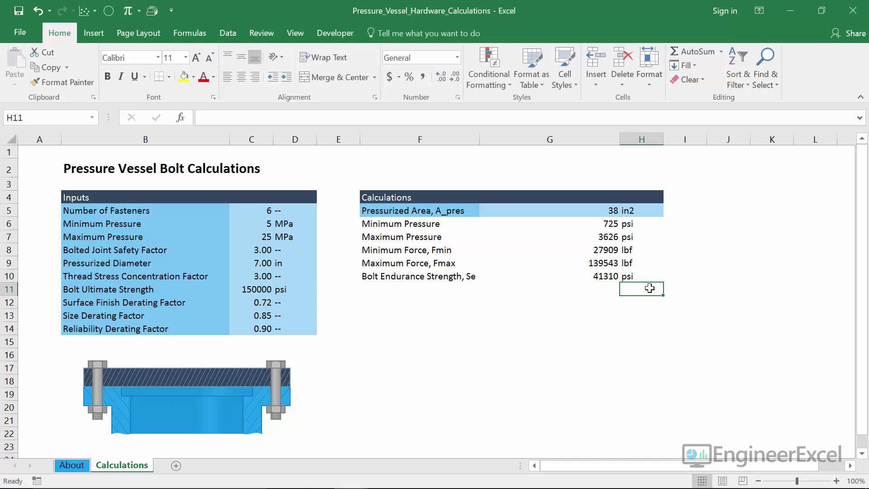
Name the Bolt Endurance Strength cell G10 S_e.
{"action": "left_click", "coordinate": [609, 278]}
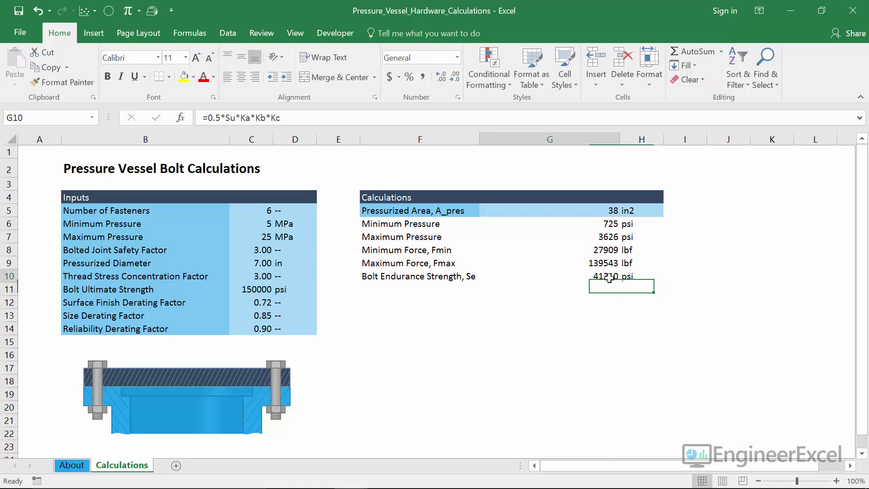
{"action": "left_click", "coordinate": [64, 117]}
{"action": "key", "text": "BackSpace"}
{"action": "type", "text": "S_"}
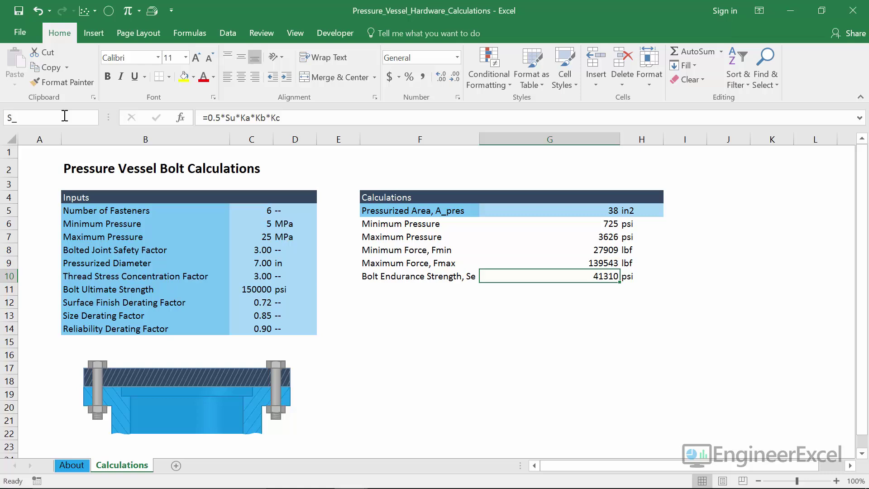
{"action": "type", "text": "e"}
Label cell F11 "Bolt Equivalent Stress, Sigma_eq" below the Bolt Endurance Strength row.
{"action": "key", "text": "Down"}
{"action": "key", "text": "Left"}
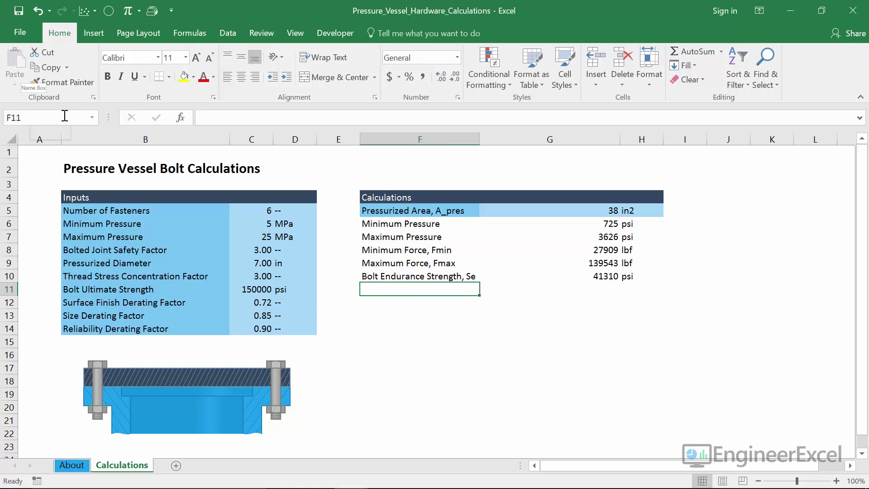
{"action": "type", "text": "Bolt E"}
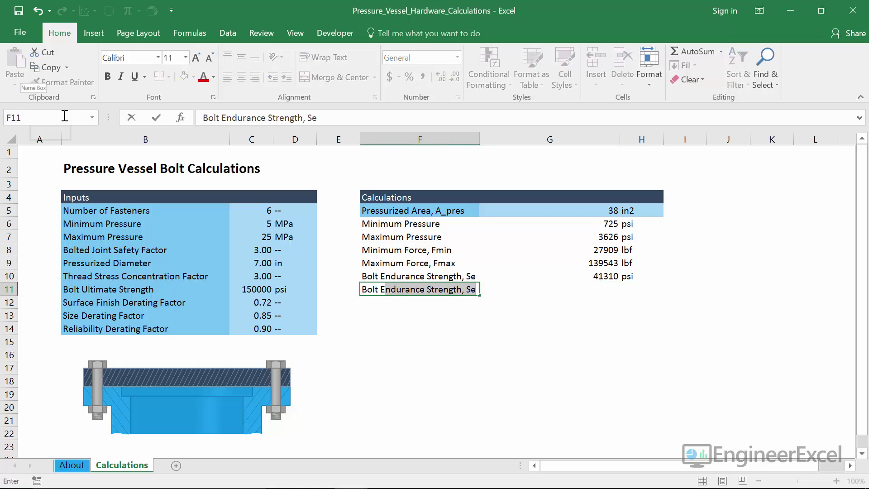
{"action": "type", "text": "quivalent Stress, "}
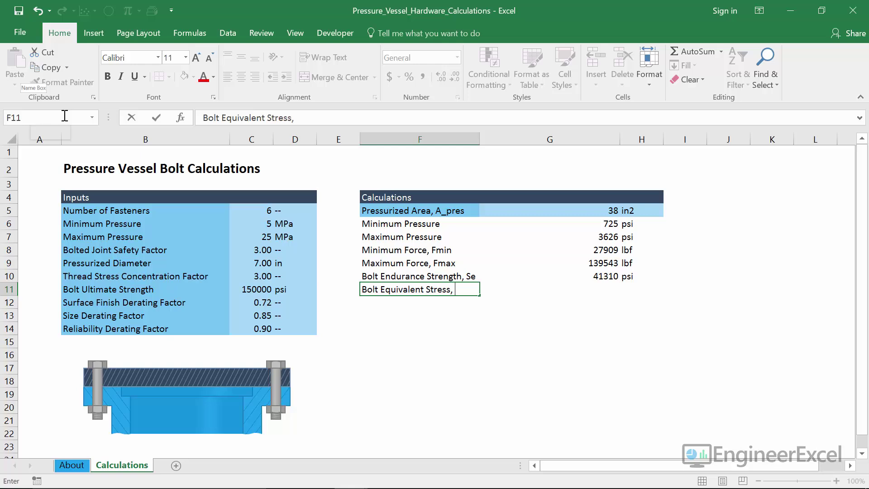
{"action": "type", "text": "Sigma_eq"}
{"action": "key", "text": "Tab"}
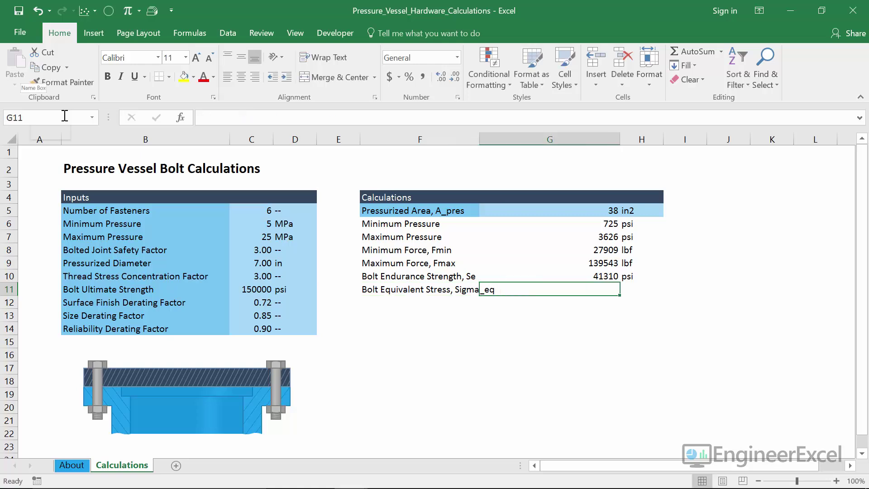
Calculate the Bolt Equivalent Stress in G11 with =S_e/SF and enter psi as its unit in H11.
{"action": "type", "text": "="}
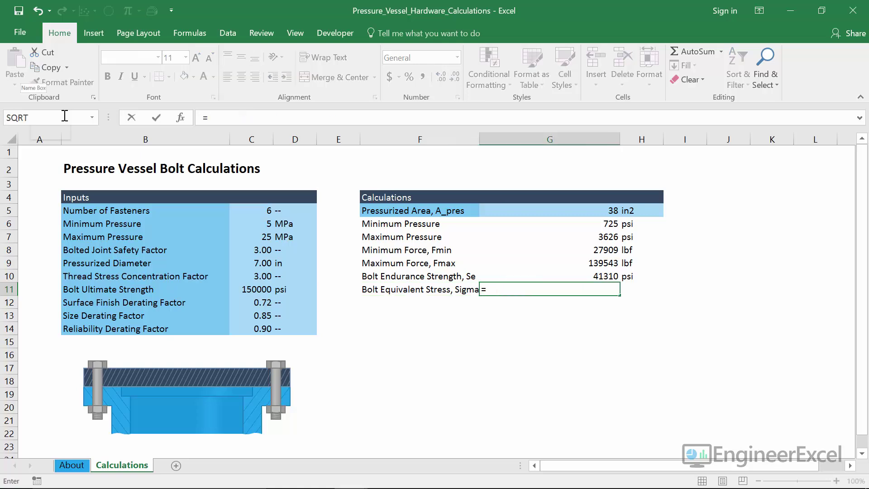
{"action": "key", "text": "Up"}
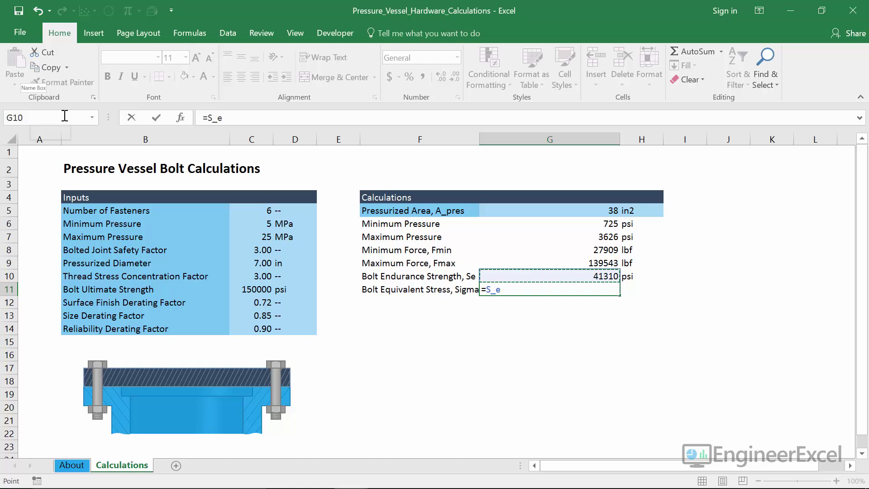
{"action": "type", "text": "/SF"}
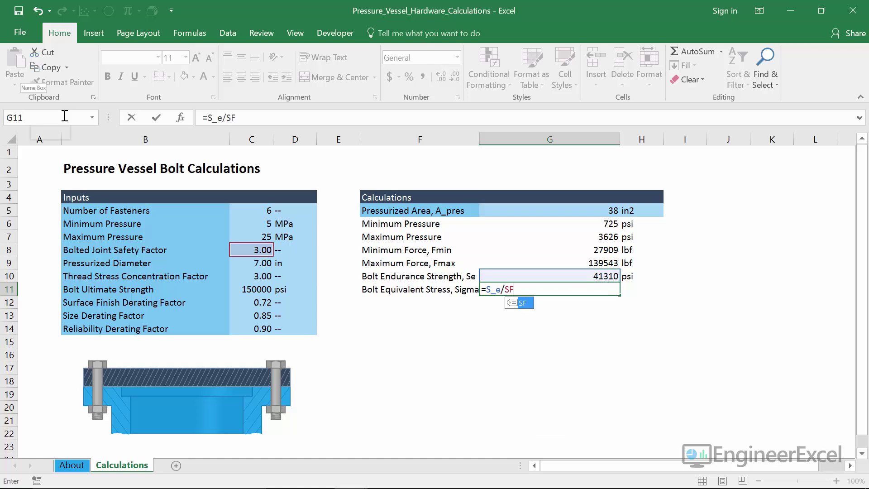
{"action": "key", "text": "Return"}
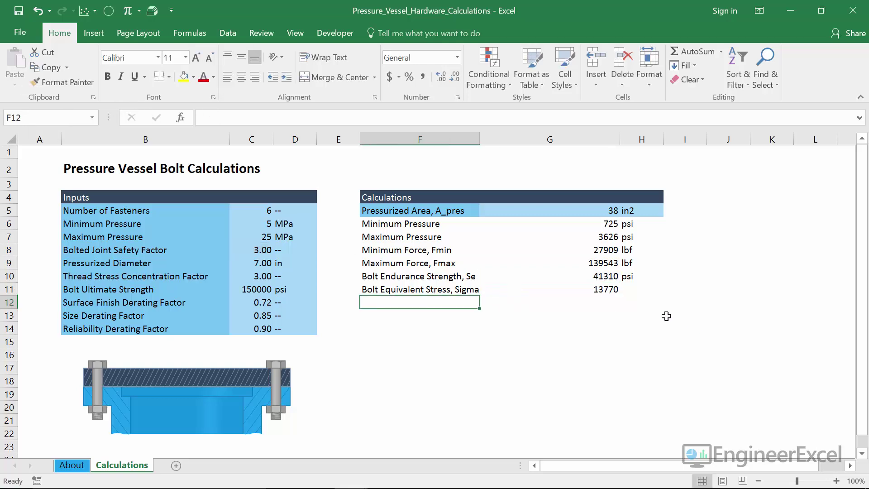
{"action": "left_click", "coordinate": [641, 285]}
{"action": "type", "text": "psi"}
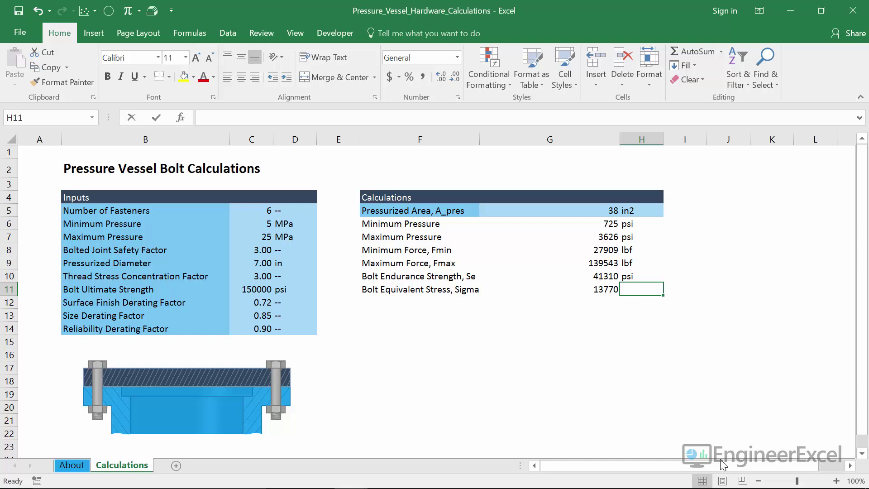
{"action": "key", "text": "Return"}
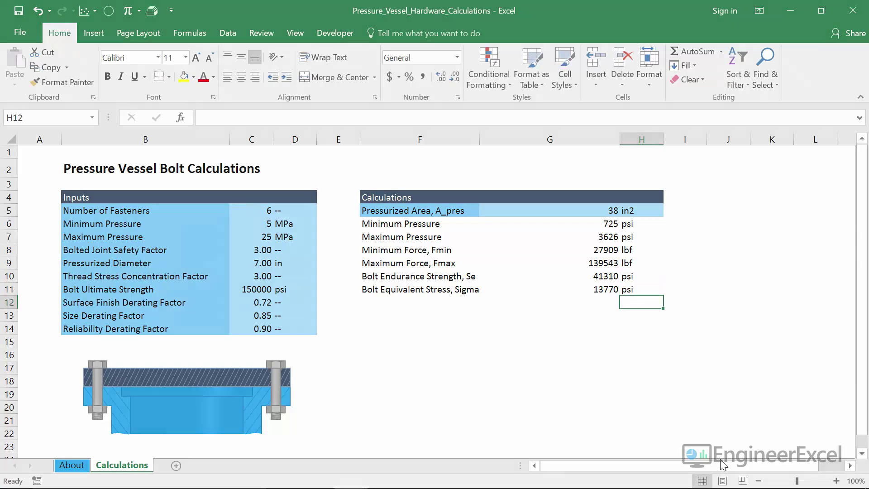